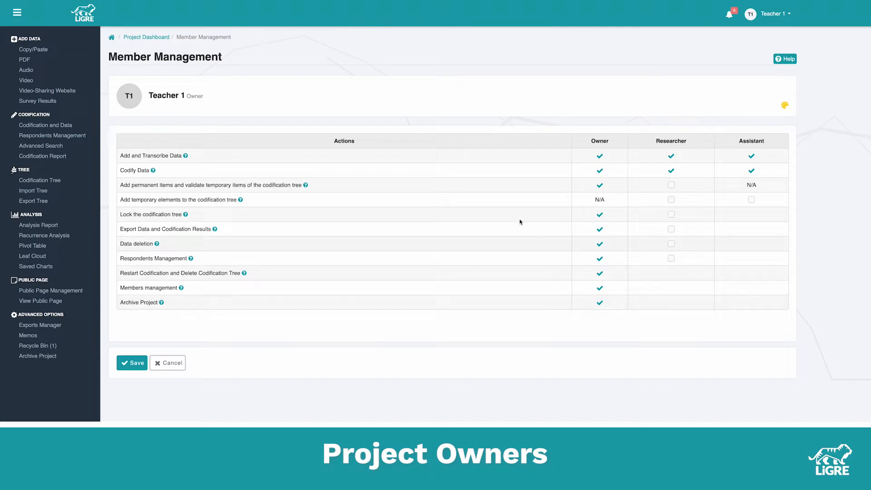
Step: Open the member settings of Student 1 from the project team and change the role to Researcher
{"action": "left_click", "coordinate": [155, 39]}
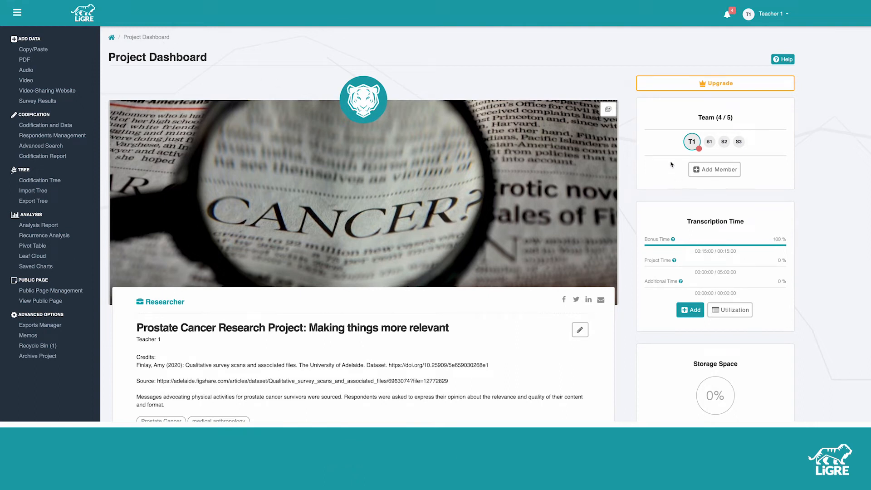
{"action": "mouse_move", "coordinate": [710, 145]}
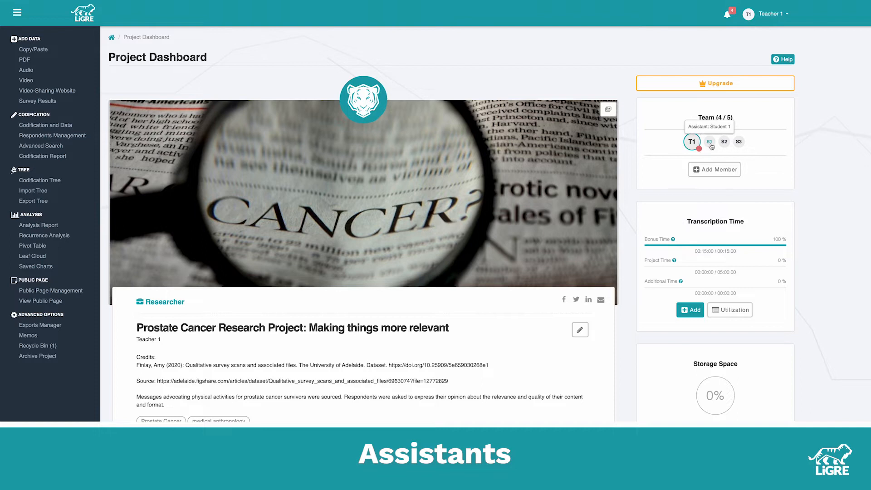
{"action": "left_click", "coordinate": [710, 143]}
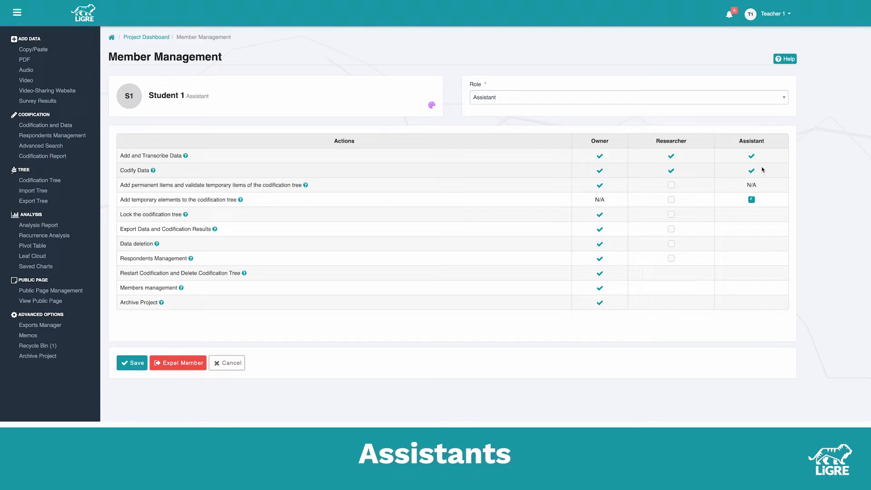
{"action": "left_click", "coordinate": [703, 100]}
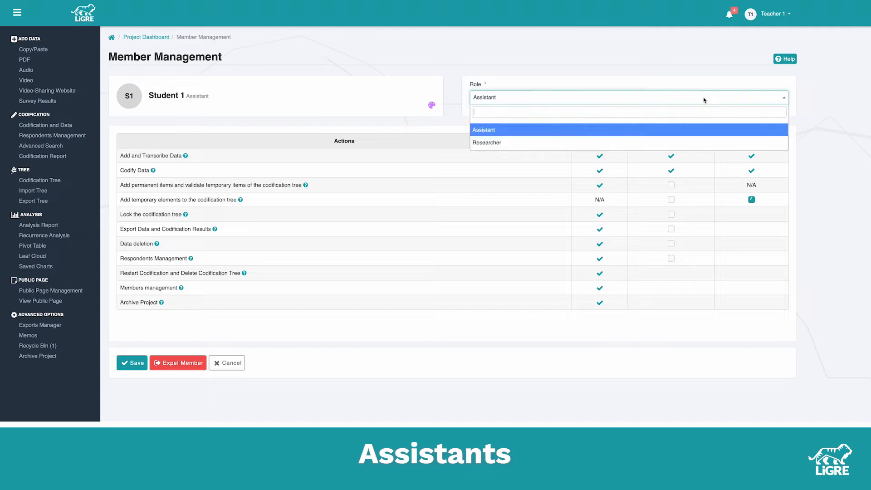
{"action": "left_click", "coordinate": [588, 143]}
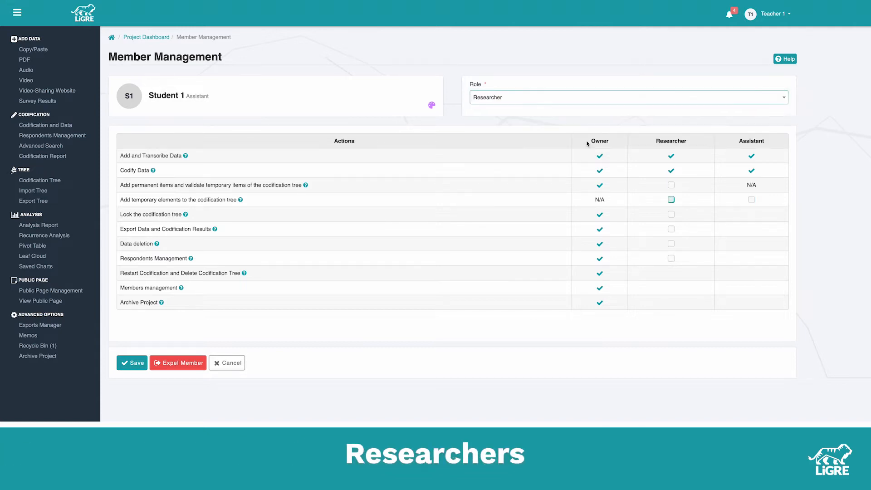
Step: Grant Student 1 the researcher permissions for permanent tree items, tree locking, exporting, data deletion and respondents management, and save
{"action": "left_click", "coordinate": [671, 186]}
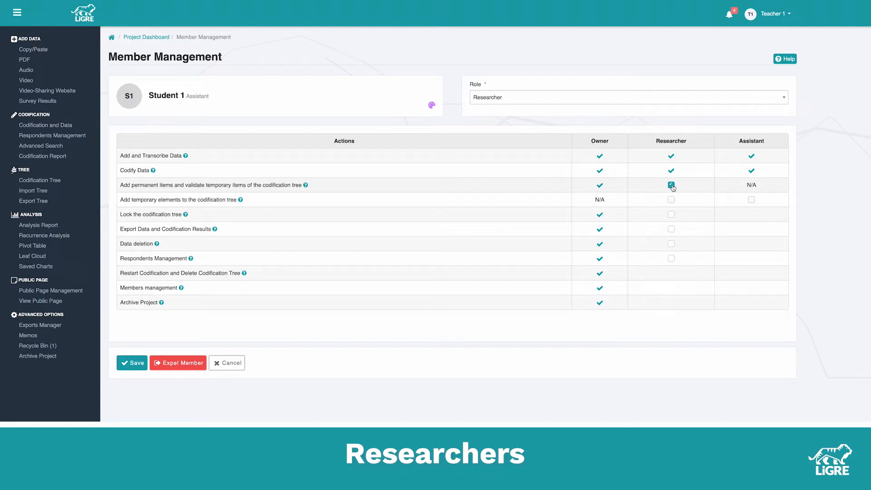
{"action": "left_click", "coordinate": [672, 215]}
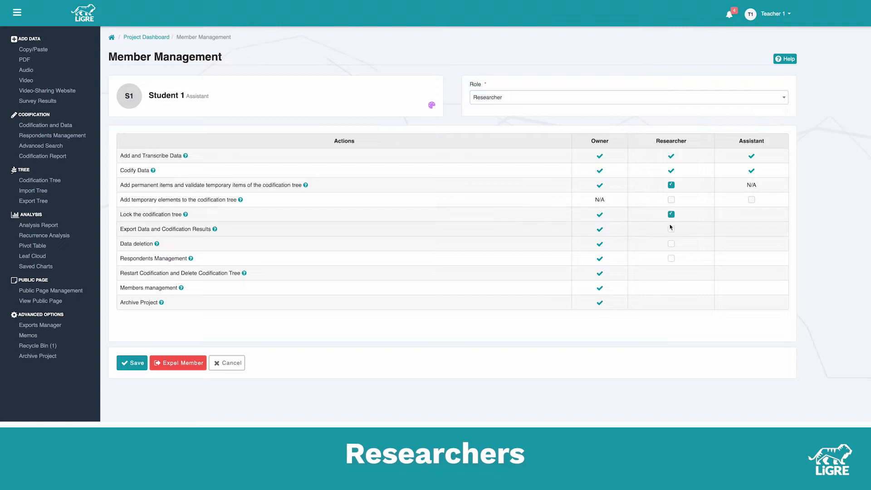
{"action": "left_click", "coordinate": [671, 230]}
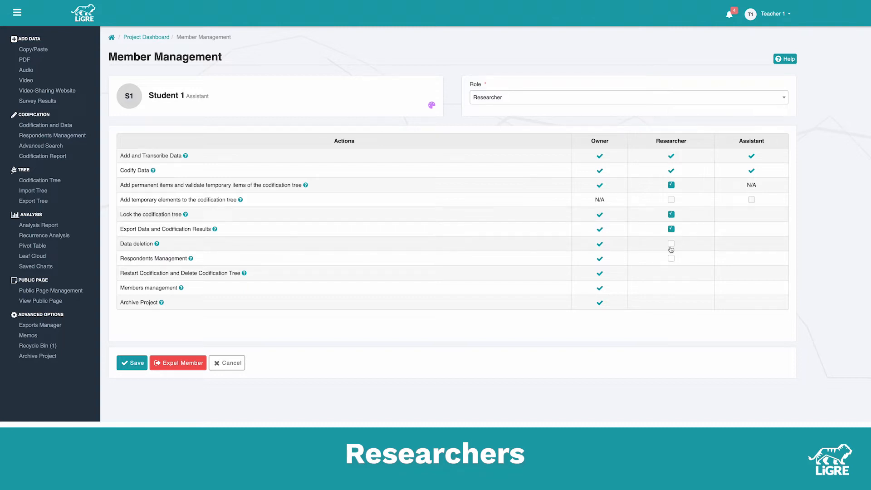
{"action": "left_click", "coordinate": [672, 245]}
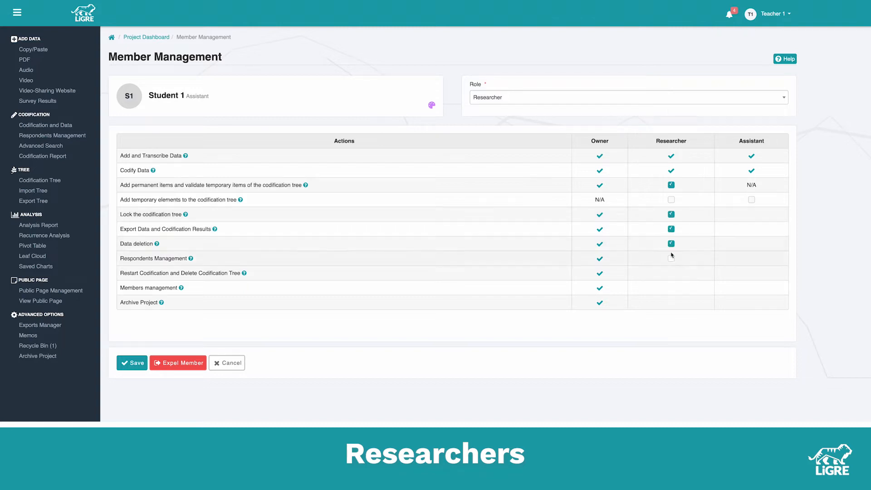
{"action": "left_click", "coordinate": [672, 259]}
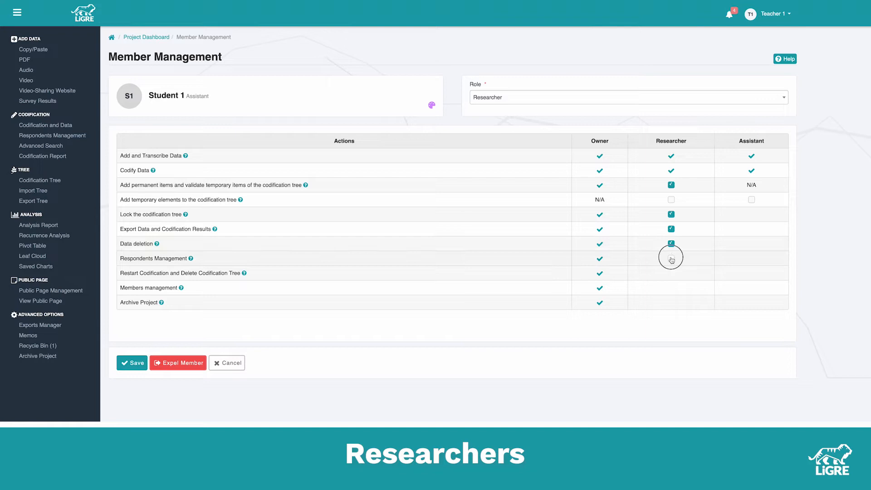
{"action": "left_click", "coordinate": [132, 369]}
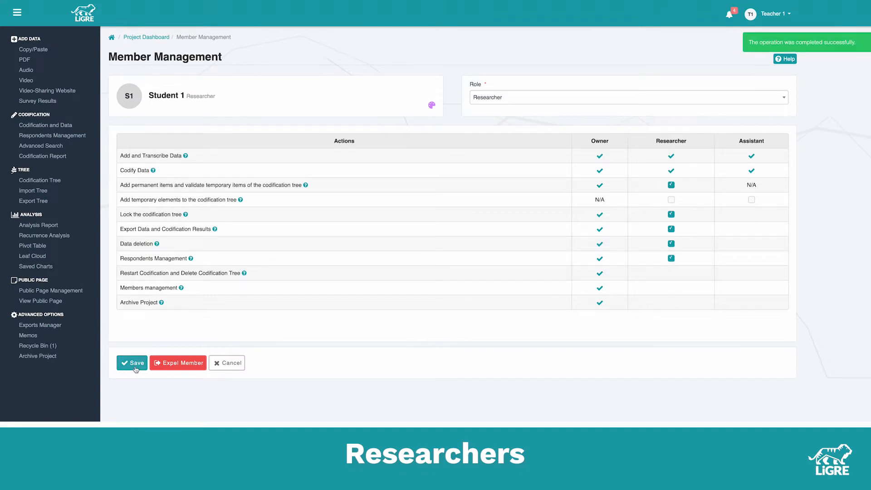
Step: Change the role of team member Student 2 to Researcher, save it and return to the project dashboard
{"action": "left_click", "coordinate": [152, 39]}
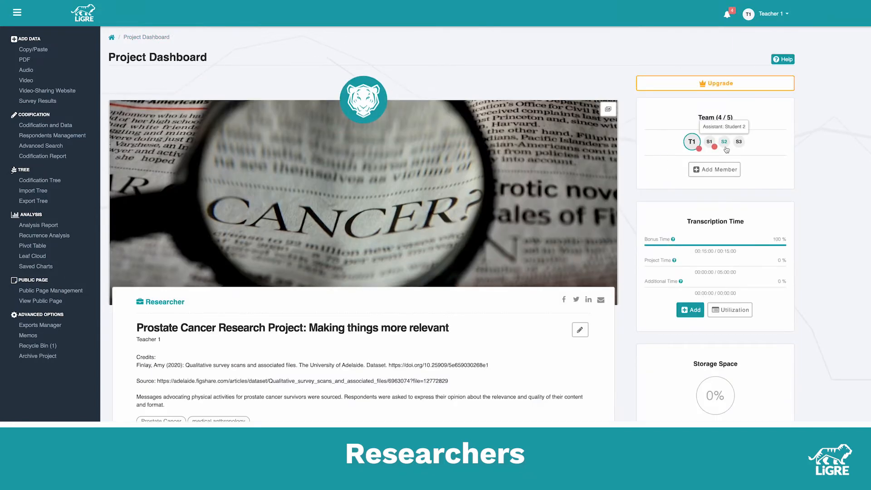
{"action": "left_click", "coordinate": [725, 146]}
{"action": "left_click", "coordinate": [661, 101]}
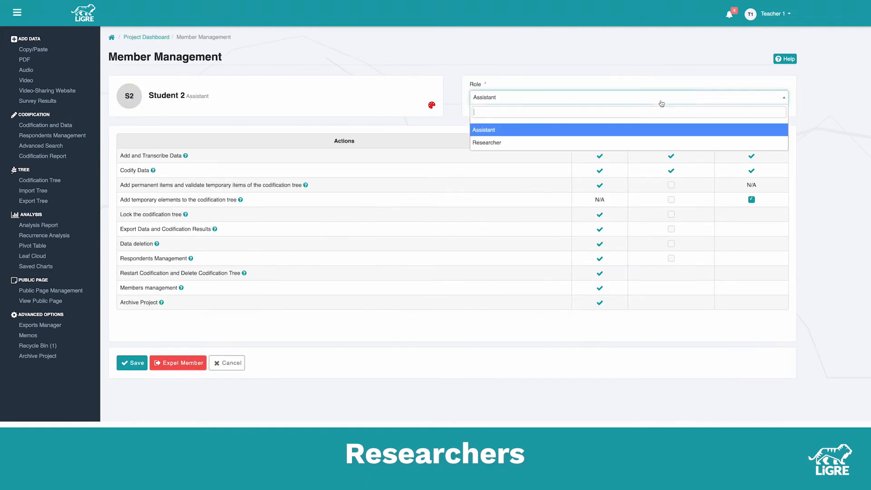
{"action": "left_click", "coordinate": [632, 142]}
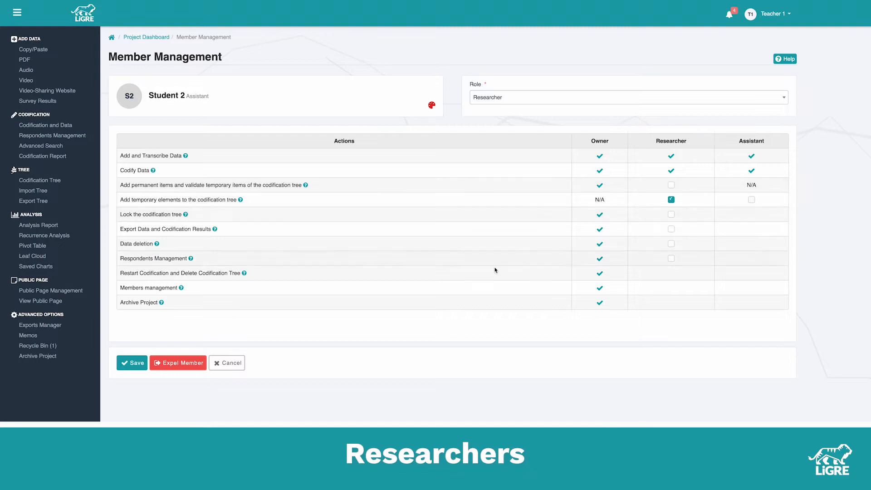
{"action": "left_click", "coordinate": [133, 364]}
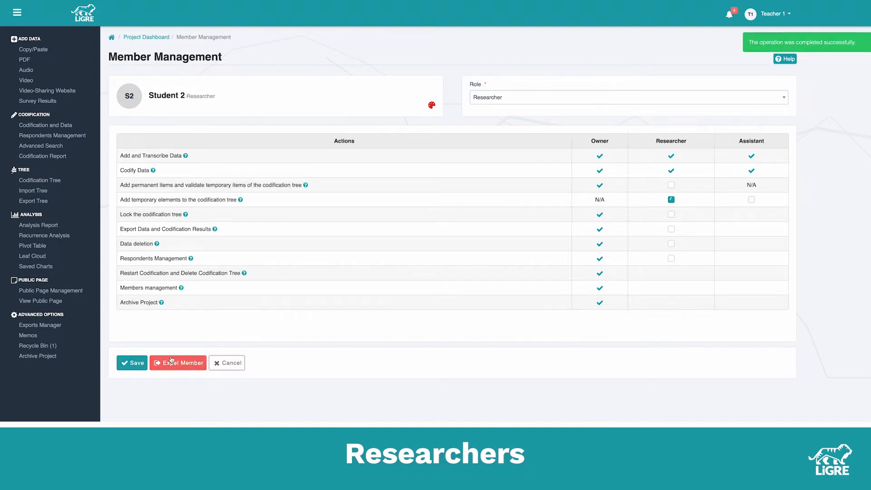
{"action": "left_click", "coordinate": [147, 37]}
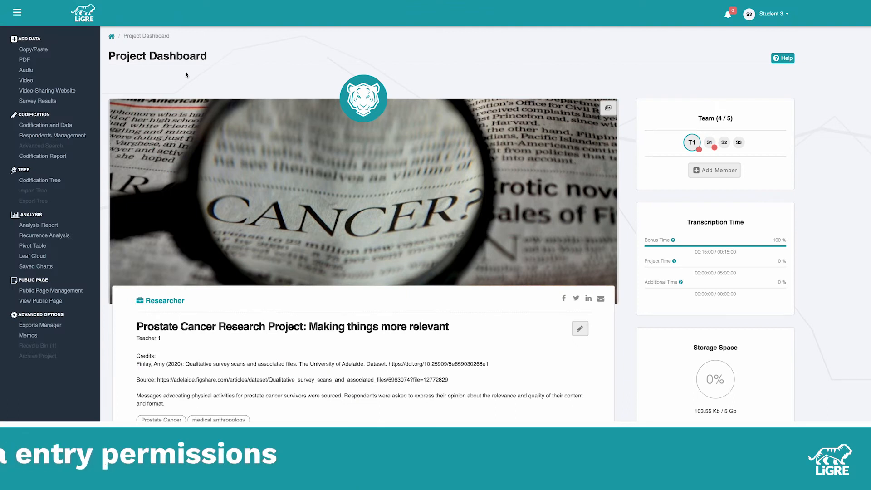
Step: Start a Copy/Paste data entry, paste the copied interview transcript as its content and title it Respondent_1
{"action": "left_click", "coordinate": [48, 51]}
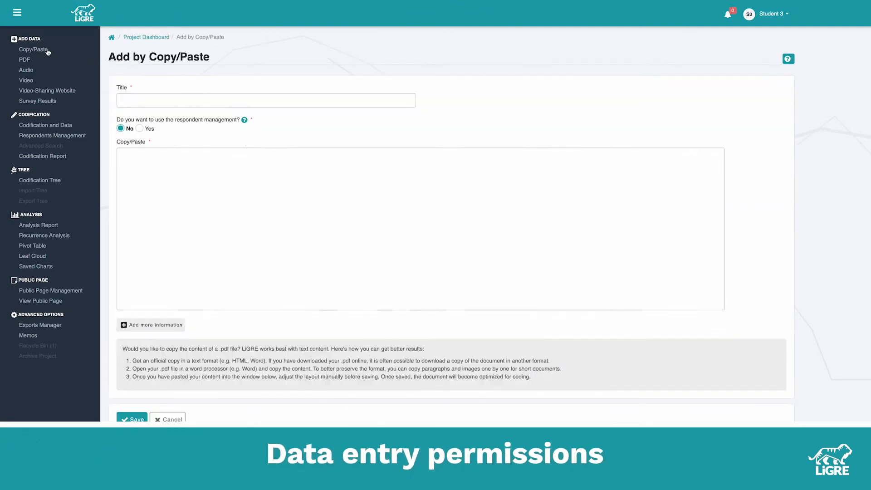
{"action": "left_click", "coordinate": [170, 179]}
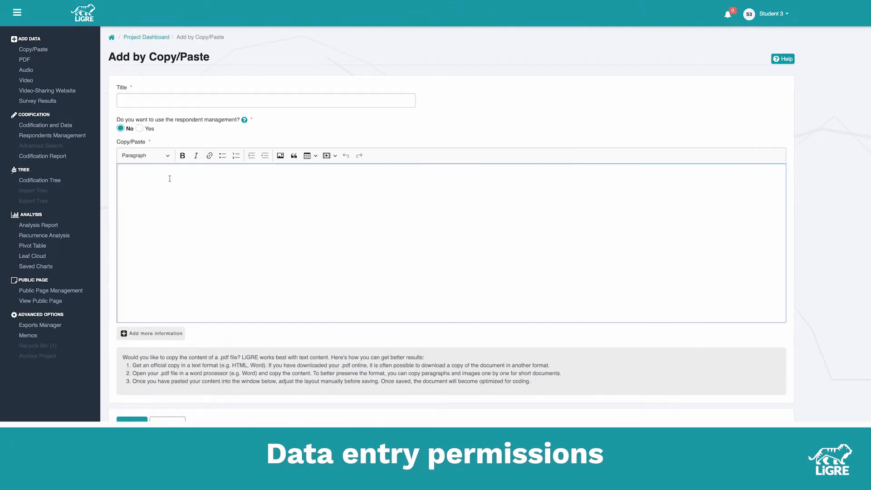
{"action": "key", "text": "ctrl+v"}
{"action": "scroll", "coordinate": [173, 177], "scroll_direction": "up", "scroll_amount": 20}
{"action": "left_click_drag", "start_coordinate": [173, 177], "coordinate": [121, 179]}
{"action": "key", "text": "ctrl+c"}
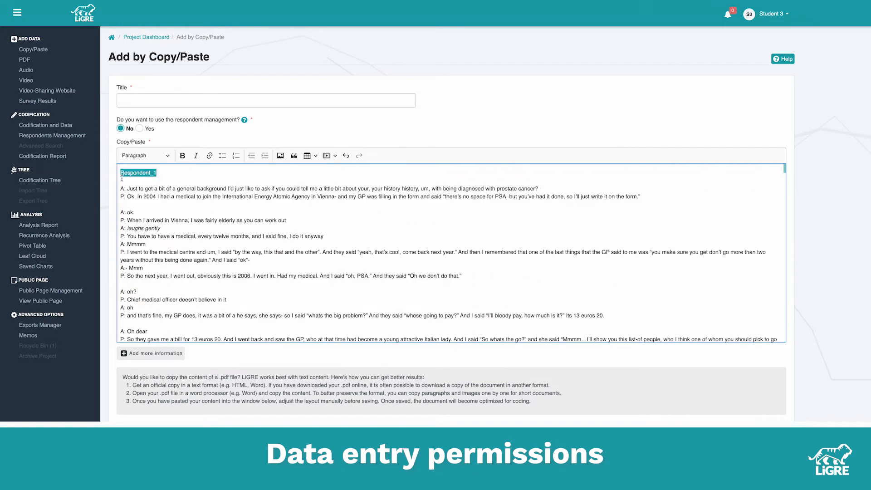
{"action": "left_click", "coordinate": [144, 104]}
{"action": "key", "text": "ctrl+v"}
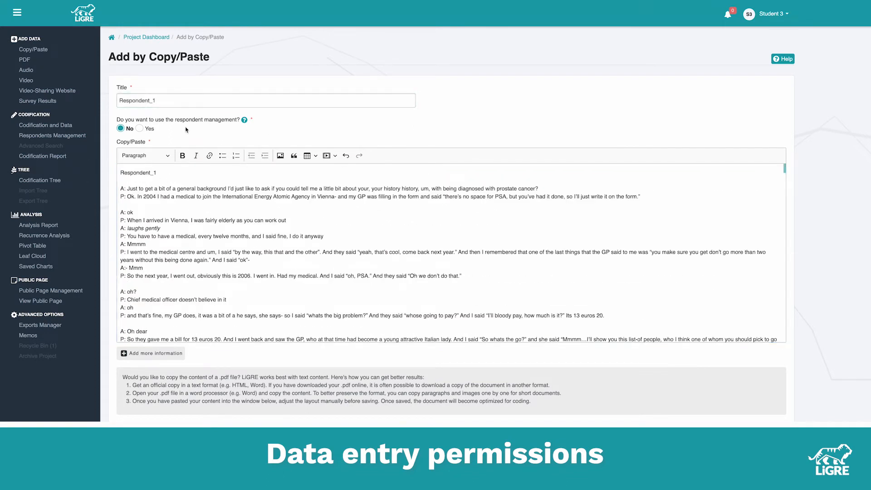
Step: Turn on respondent management for the entry, add the respondents Respondent_1 and Interviewer, and save the entry
{"action": "left_click", "coordinate": [138, 130]}
{"action": "left_click", "coordinate": [136, 157]}
{"action": "left_click", "coordinate": [134, 173]}
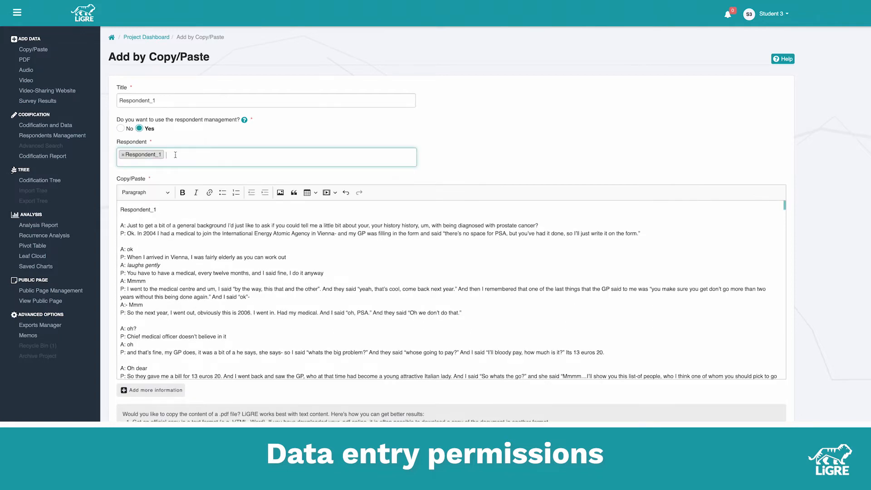
{"action": "type", "text": "Intev"}
{"action": "type", "text": "viewer"}
{"action": "key", "text": "Return"}
{"action": "scroll", "coordinate": [107, 324], "scroll_direction": "down", "scroll_amount": 2}
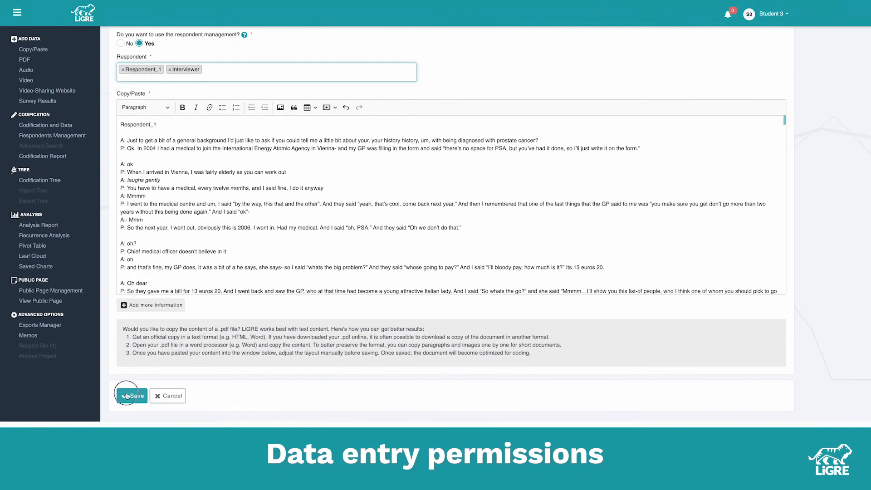
{"action": "left_click", "coordinate": [132, 395]}
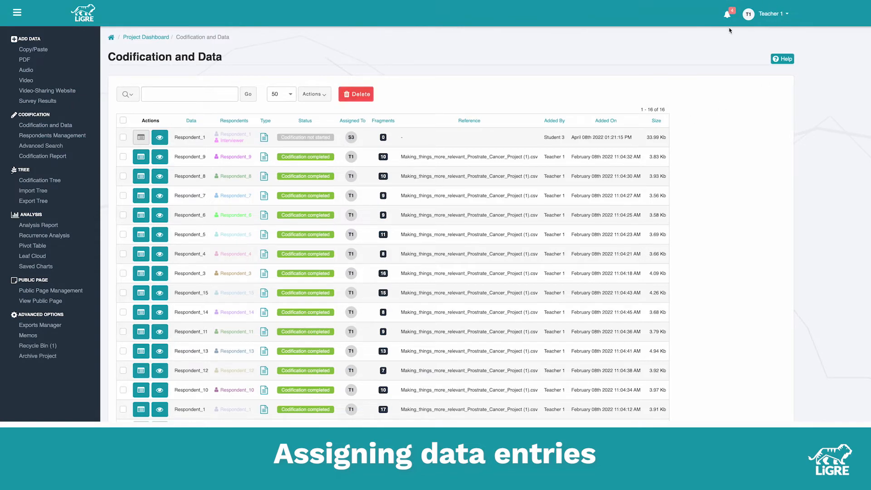
Step: Open Student 3's Respondent_1 entry and bookmark paragraph 2 with the note "You'll need to ask the respondents this"
{"action": "left_click", "coordinate": [159, 138]}
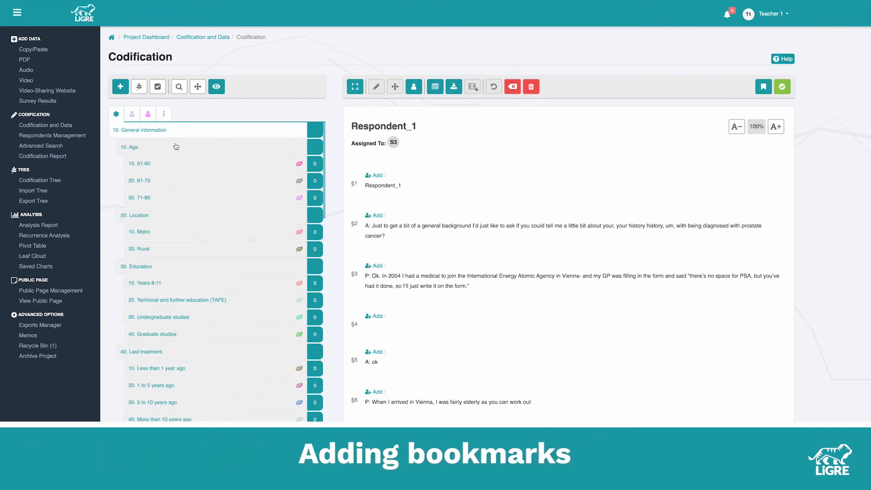
{"action": "mouse_move", "coordinate": [391, 204]}
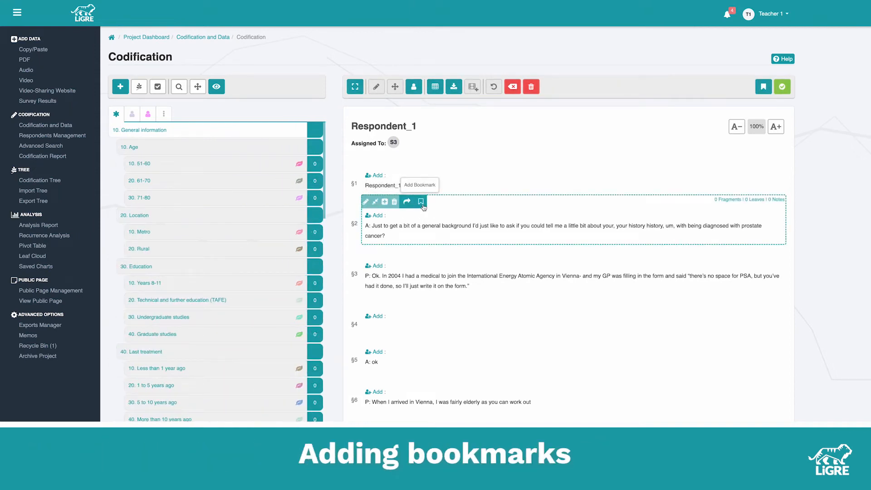
{"action": "left_click", "coordinate": [422, 202]}
{"action": "left_click", "coordinate": [449, 258]}
{"action": "type", "text": "You"}
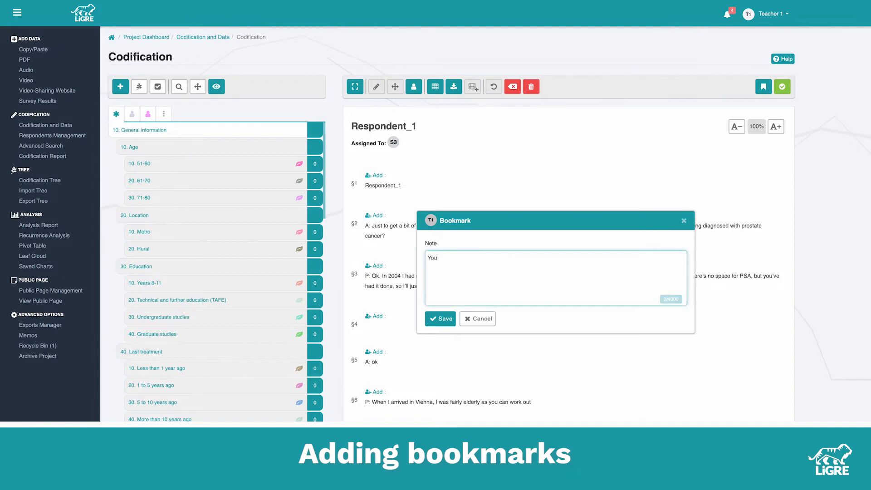
{"action": "type", "text": "'ll need to ask the respondents this"}
{"action": "left_click", "coordinate": [431, 315]}
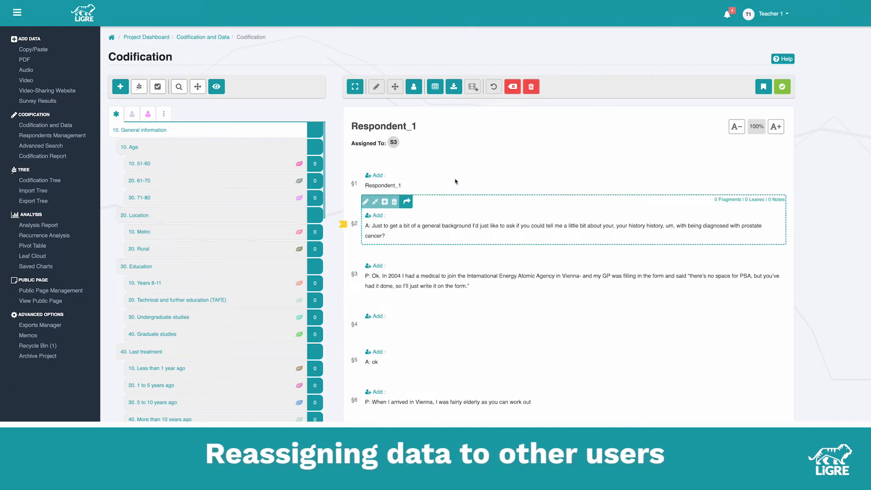
Step: Reassign the Respondent_1 document to Student 2 and save the assignment
{"action": "left_click", "coordinate": [394, 142]}
{"action": "left_click", "coordinate": [378, 104]}
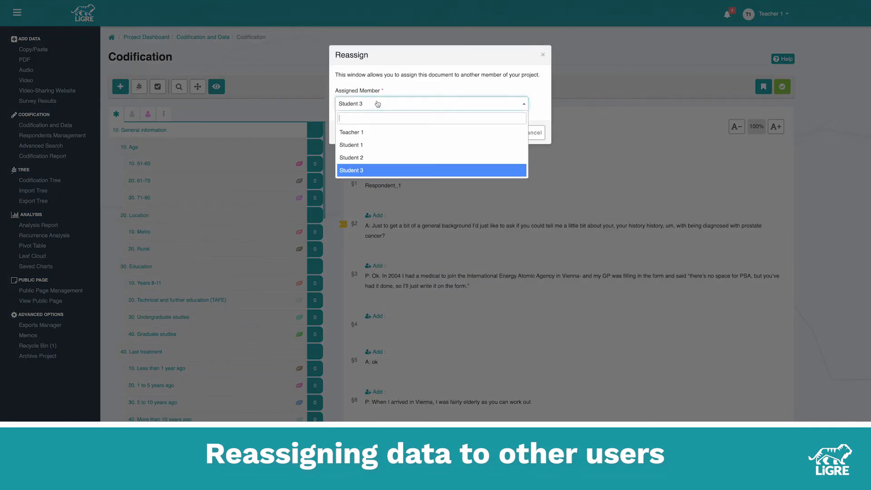
{"action": "left_click", "coordinate": [358, 159]}
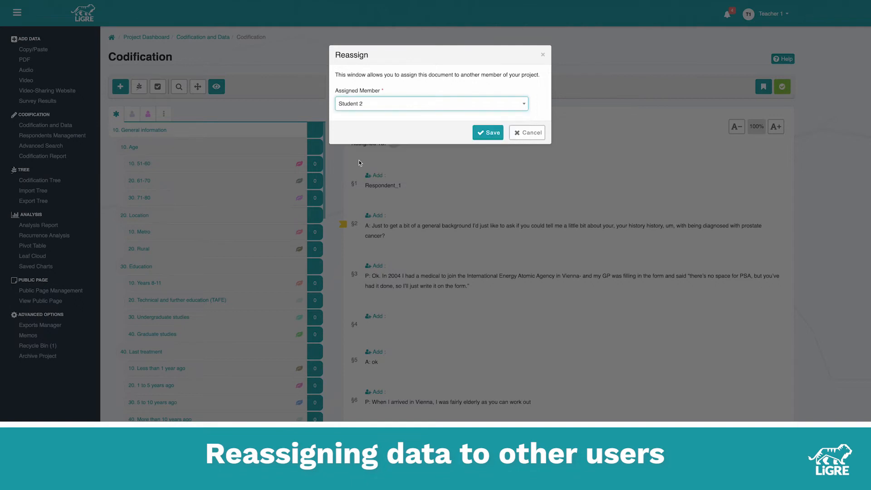
{"action": "left_click", "coordinate": [486, 133]}
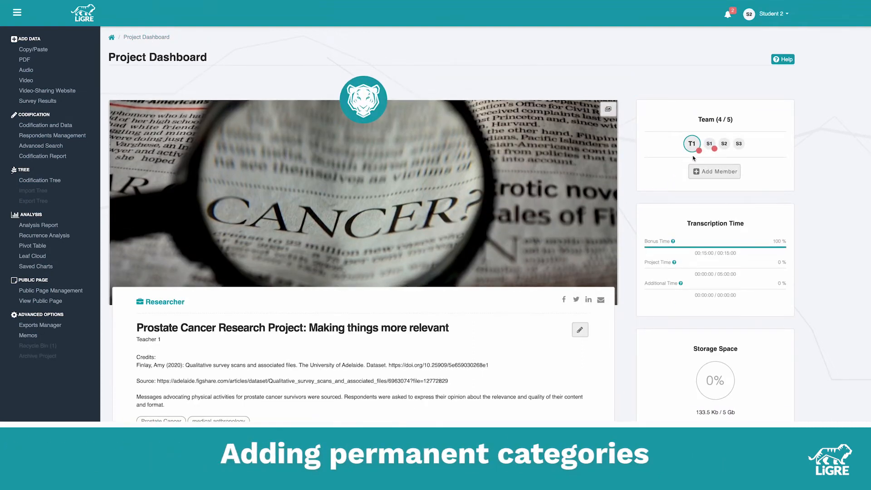
Step: Add a leaf named 41-50 to the branch 10. General information / 10. Age in the codification tree, with sequence 5
{"action": "mouse_move", "coordinate": [700, 152]}
{"action": "left_click", "coordinate": [28, 181]}
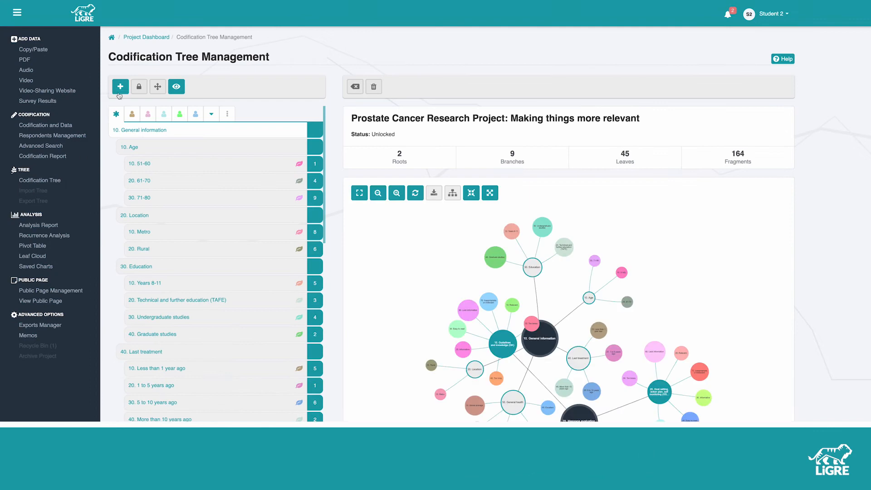
{"action": "left_click", "coordinate": [120, 87]}
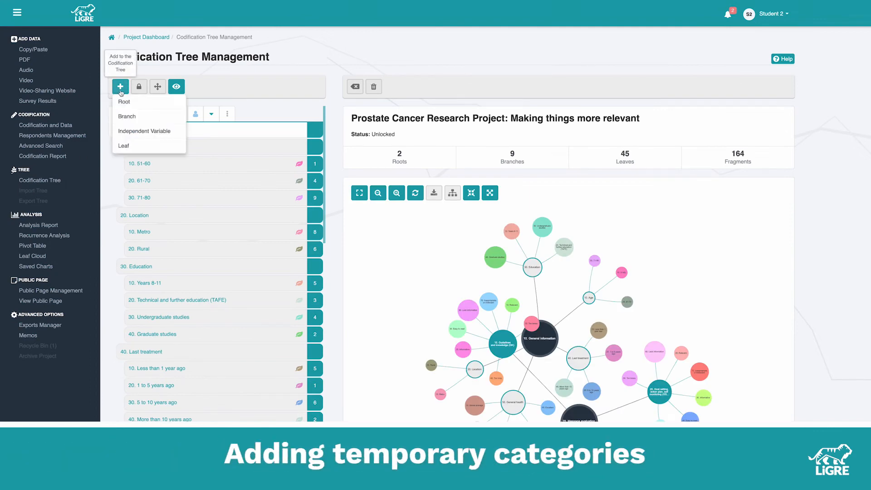
{"action": "left_click", "coordinate": [121, 146]}
{"action": "left_click", "coordinate": [313, 140]}
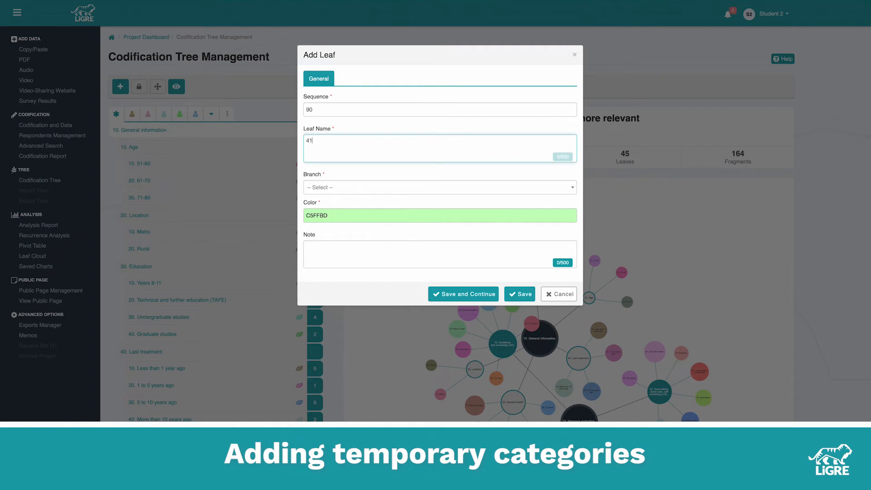
{"action": "left_click", "coordinate": [314, 187]}
{"action": "left_click", "coordinate": [324, 219]}
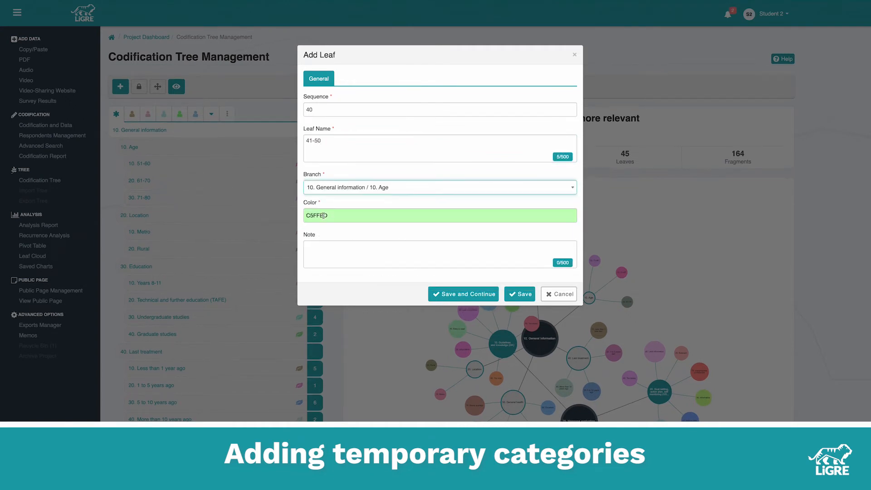
{"action": "left_click_drag", "start_coordinate": [315, 112], "coordinate": [282, 113]}
{"action": "type", "text": "5"}
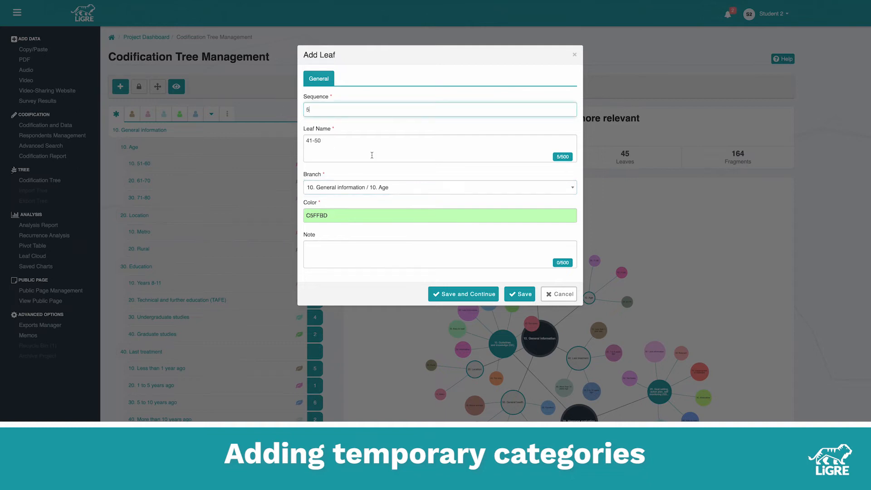
{"action": "left_click", "coordinate": [523, 294]}
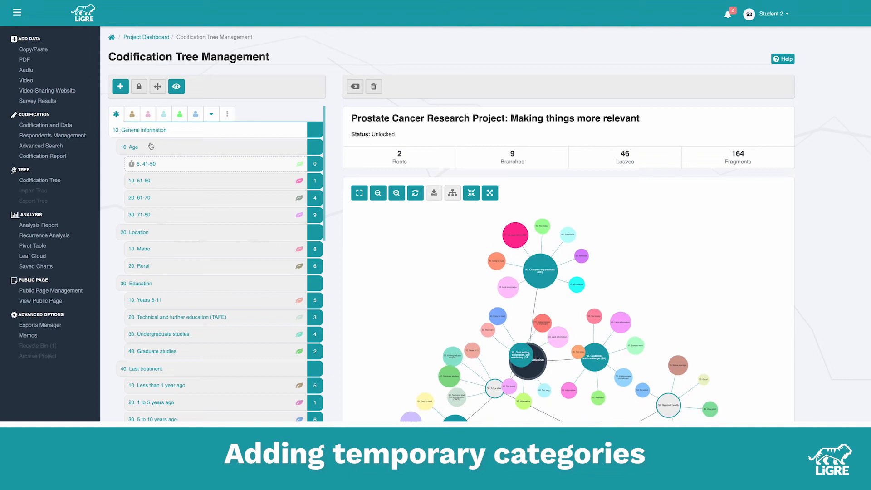
Step: Examine the temporary status of the 41-50 leaf and its place under General information / Age in the tree diagram
{"action": "mouse_move", "coordinate": [133, 164]}
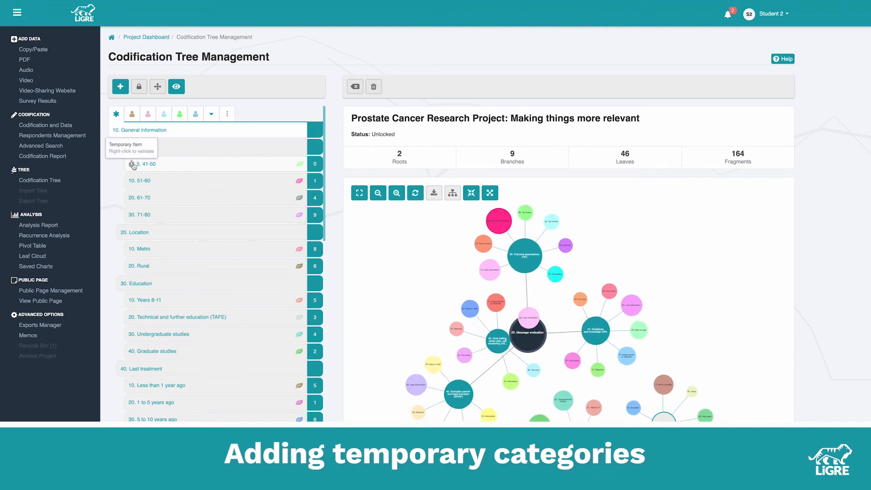
{"action": "left_click", "coordinate": [526, 323]}
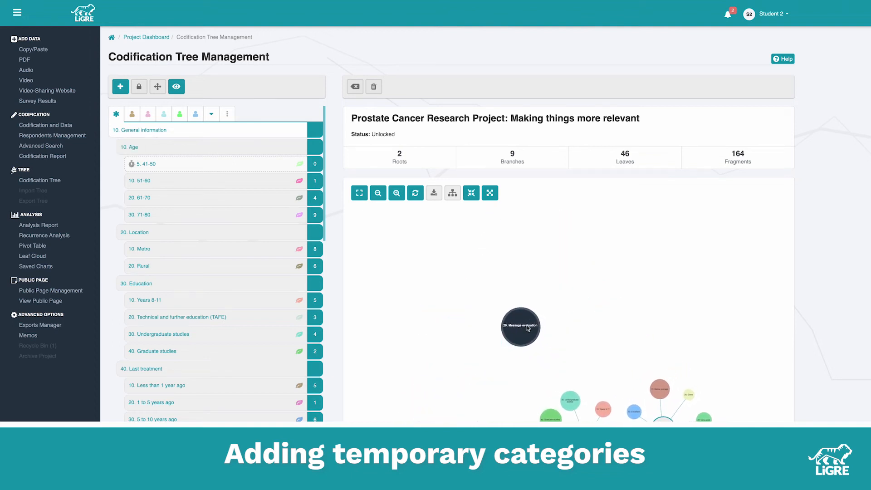
{"action": "scroll", "coordinate": [790, 409], "scroll_direction": "down", "scroll_amount": 3}
{"action": "left_click", "coordinate": [612, 372]}
{"action": "left_click", "coordinate": [559, 350]}
{"action": "left_click", "coordinate": [587, 286]}
{"action": "left_click", "coordinate": [664, 272]}
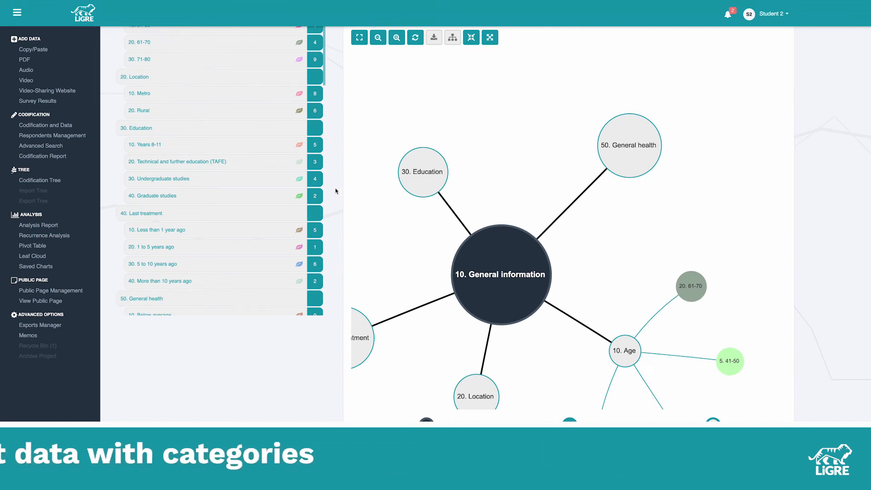
{"action": "scroll", "coordinate": [334, 189], "scroll_direction": "up", "scroll_amount": 3}
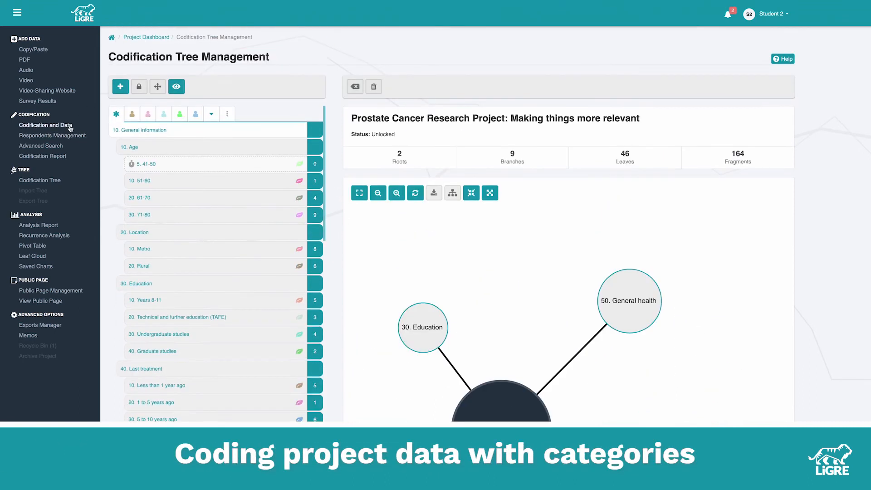
Step: Open the codification of Student 3's Respondent_1 document and reassign it to Teacher 1
{"action": "left_click", "coordinate": [71, 128]}
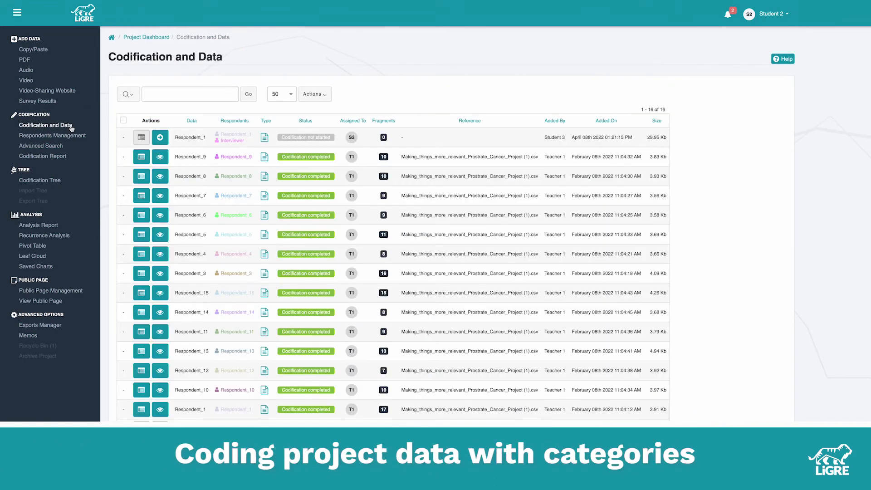
{"action": "left_click", "coordinate": [160, 137]}
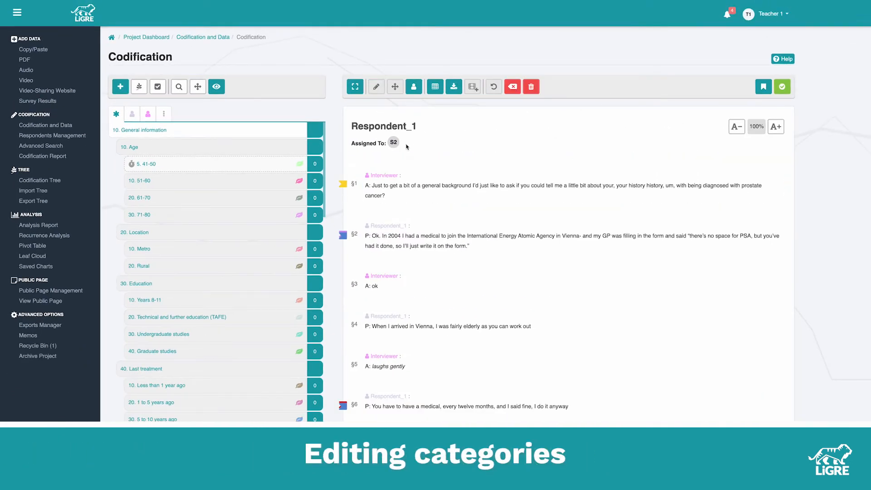
{"action": "left_click", "coordinate": [398, 147]}
{"action": "left_click", "coordinate": [386, 104]}
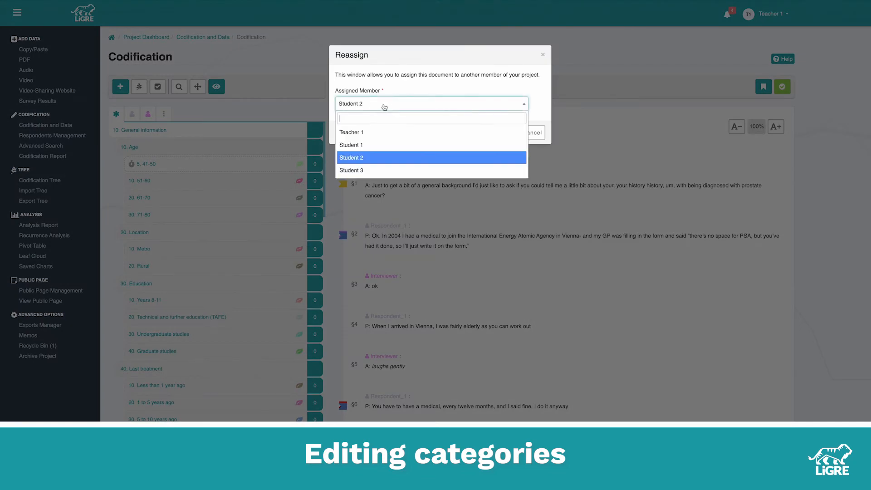
{"action": "left_click", "coordinate": [381, 133]}
{"action": "left_click", "coordinate": [490, 133]}
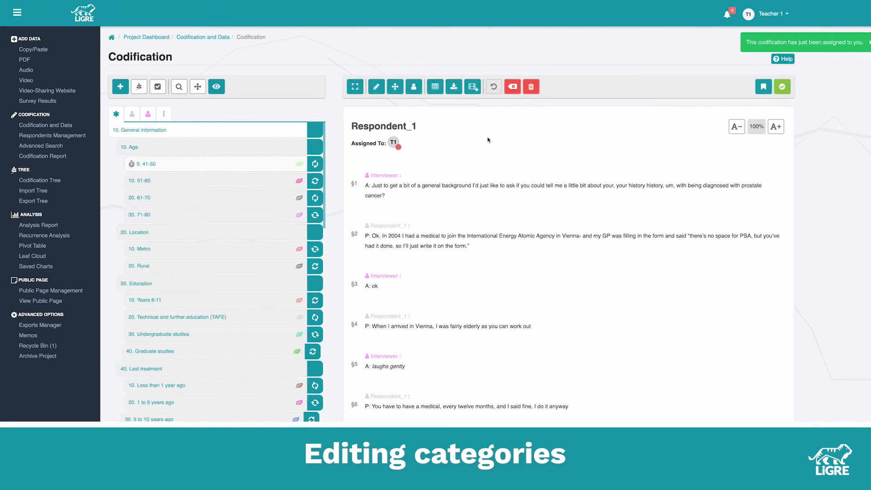
Step: Set the Age independent variable of Respondent_1 to 41-50 and save it
{"action": "left_click", "coordinate": [157, 87]}
{"action": "left_click", "coordinate": [335, 105]}
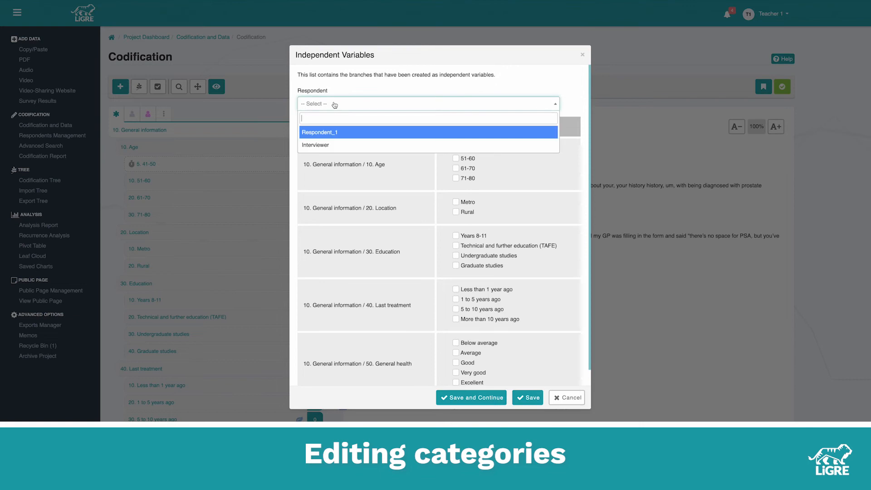
{"action": "left_click", "coordinate": [328, 133]}
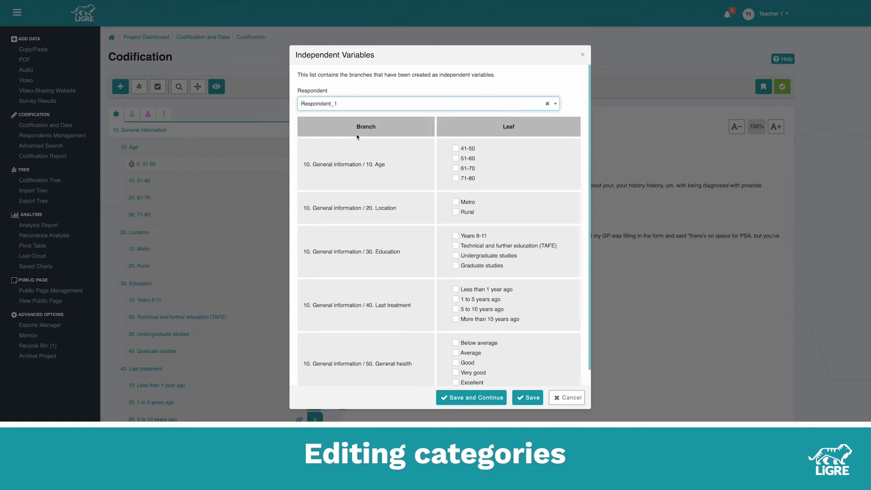
{"action": "left_click", "coordinate": [456, 149]}
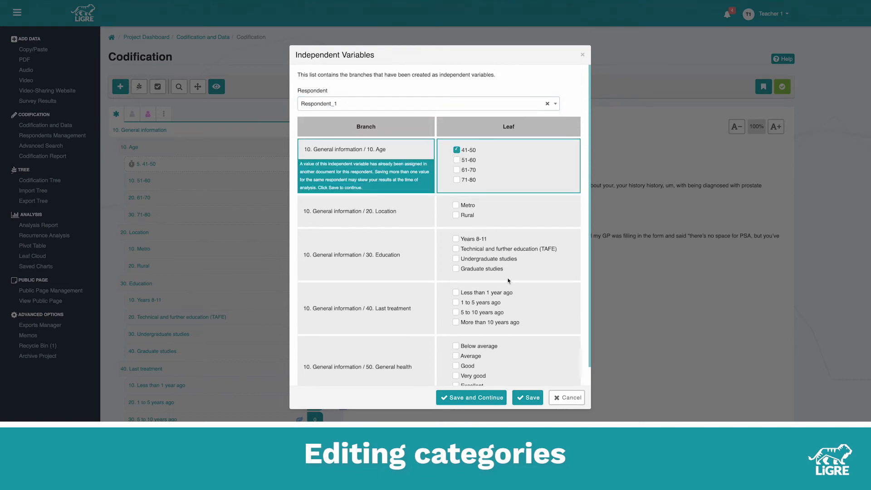
{"action": "left_click", "coordinate": [527, 398]}
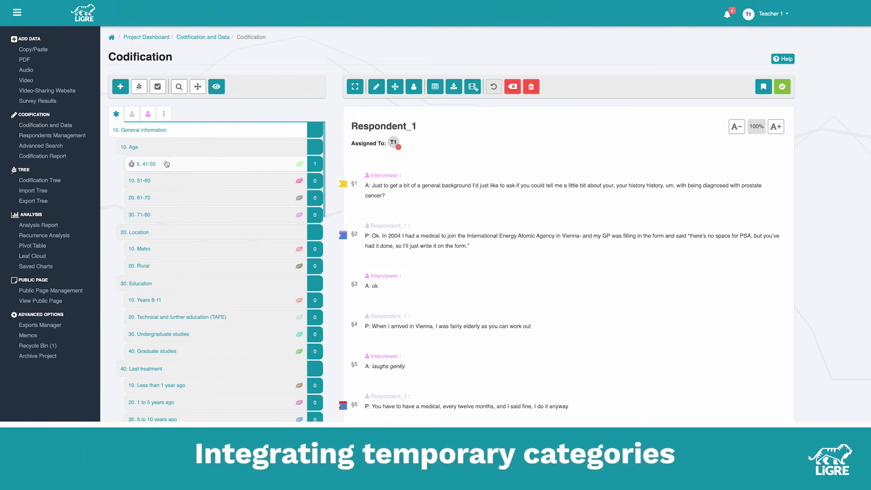
Step: Validate the temporary 41-50 leaf and approve its integration into the codification tree
{"action": "left_click", "coordinate": [133, 166]}
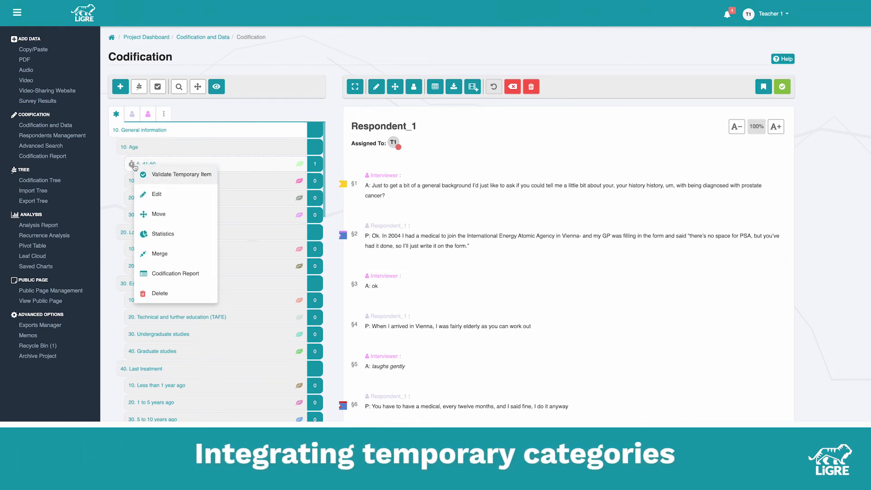
{"action": "left_click", "coordinate": [145, 174]}
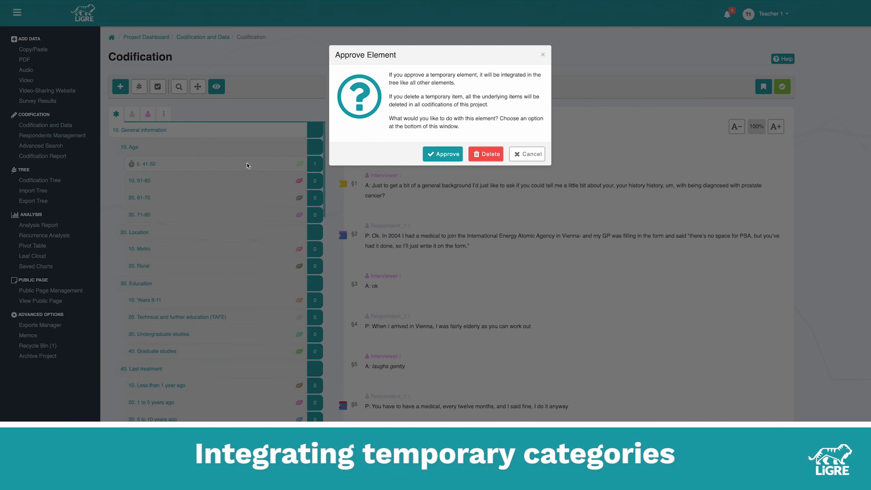
{"action": "left_click", "coordinate": [431, 155]}
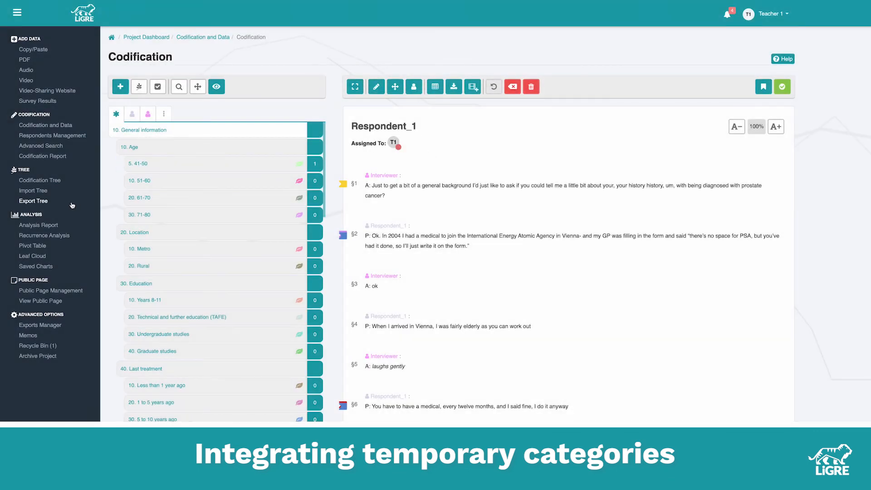
Step: Lock the project's codification tree and confirm the lock
{"action": "left_click", "coordinate": [40, 180]}
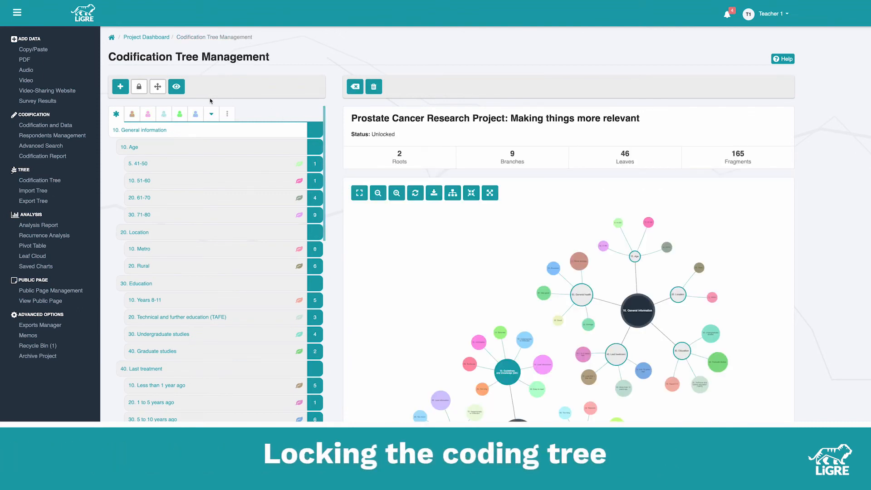
{"action": "left_click", "coordinate": [139, 86]}
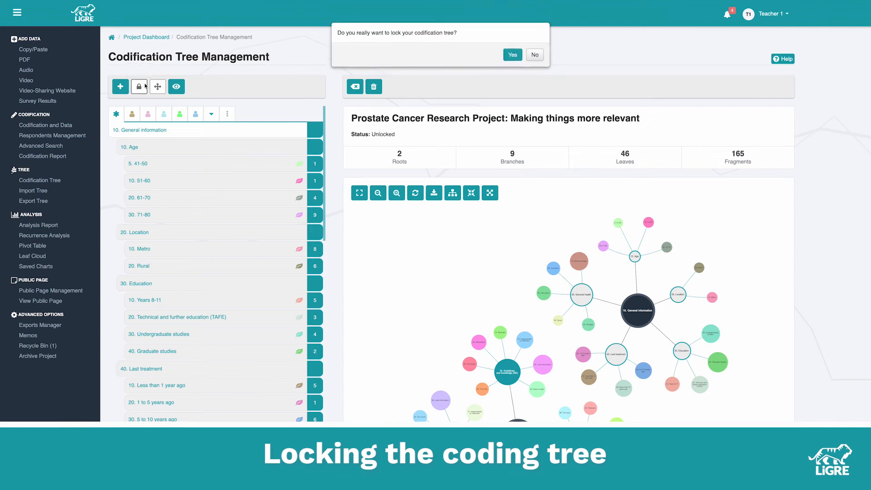
{"action": "left_click", "coordinate": [520, 54]}
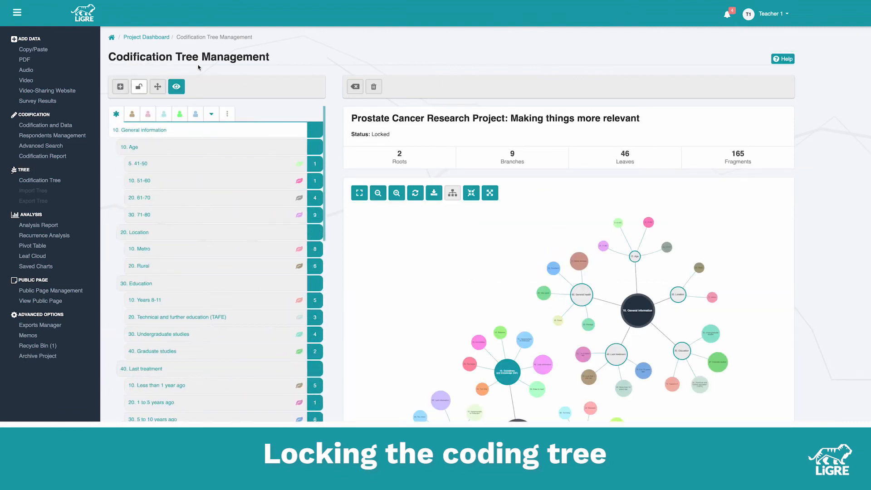
Step: Continue coding Respondent_1: code the text of paragraph 2 with Guidelines and knowledge (GK) / 10. Relevant at weight 1 and save the fragment
{"action": "left_click", "coordinate": [67, 126]}
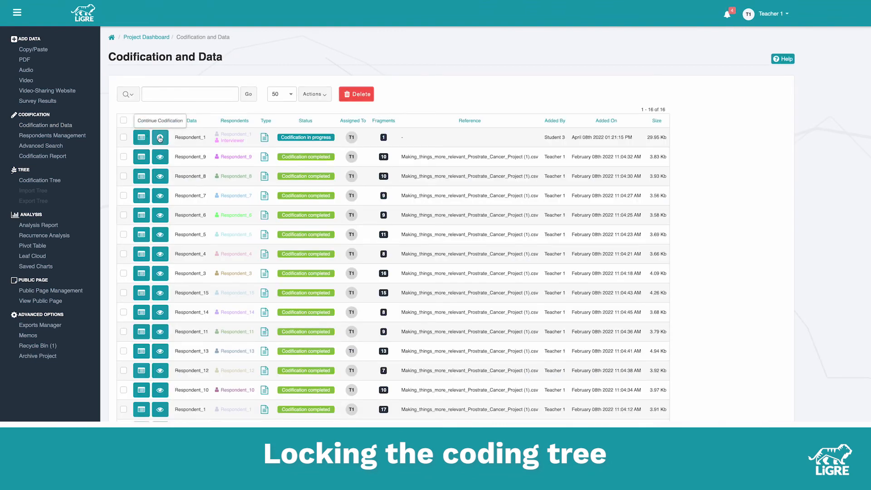
{"action": "left_click", "coordinate": [160, 138]}
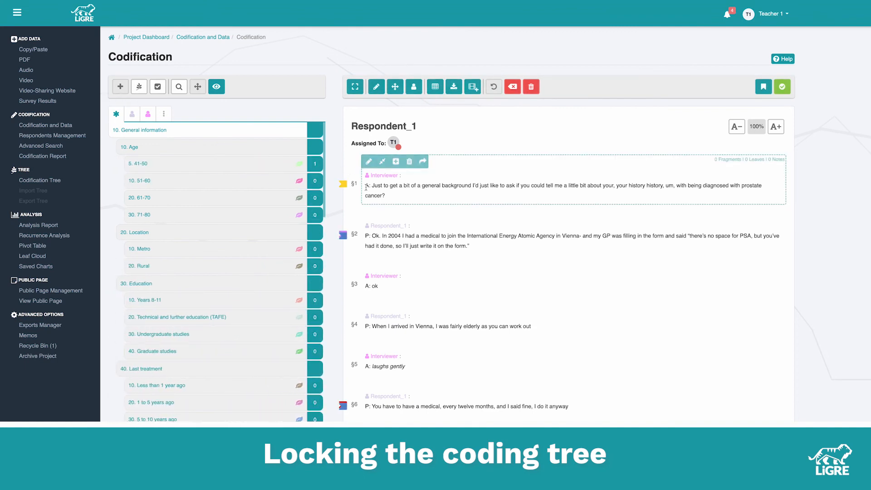
{"action": "left_click_drag", "start_coordinate": [373, 237], "coordinate": [471, 246]}
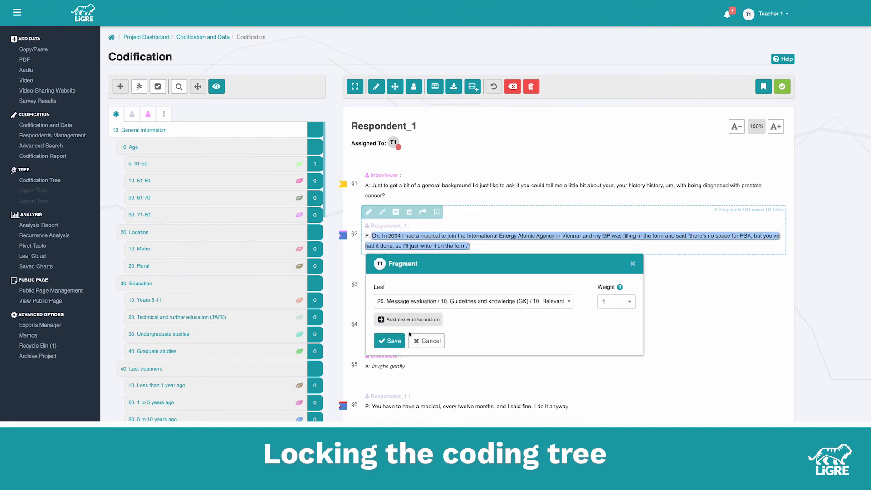
{"action": "left_click", "coordinate": [390, 341]}
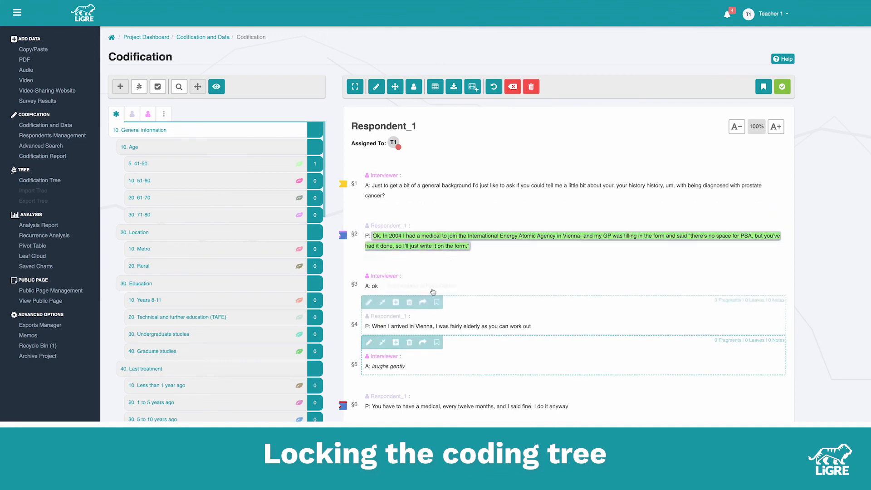
Step: Delete the coded fragment from paragraph 2 of Respondent_1 and confirm its removal
{"action": "left_click", "coordinate": [451, 249]}
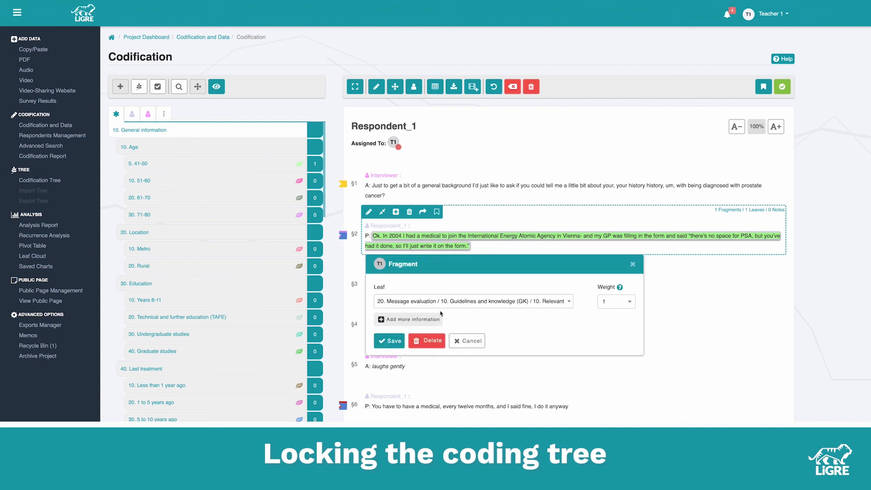
{"action": "left_click", "coordinate": [431, 342]}
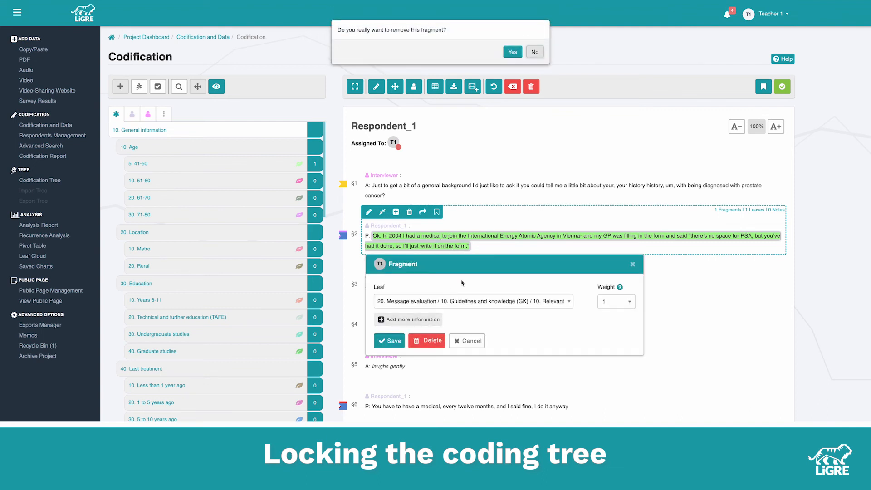
{"action": "left_click", "coordinate": [513, 53]}
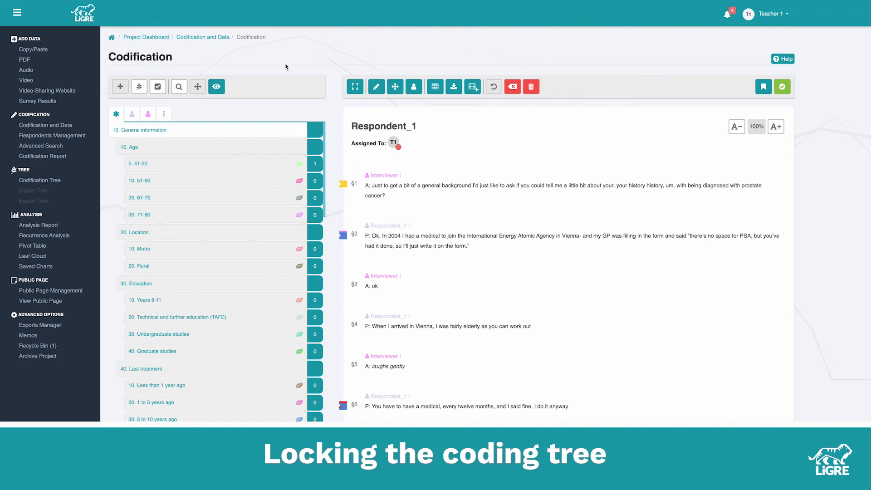
Step: Unlock the project's codification tree and confirm the unlocking
{"action": "left_click", "coordinate": [48, 180]}
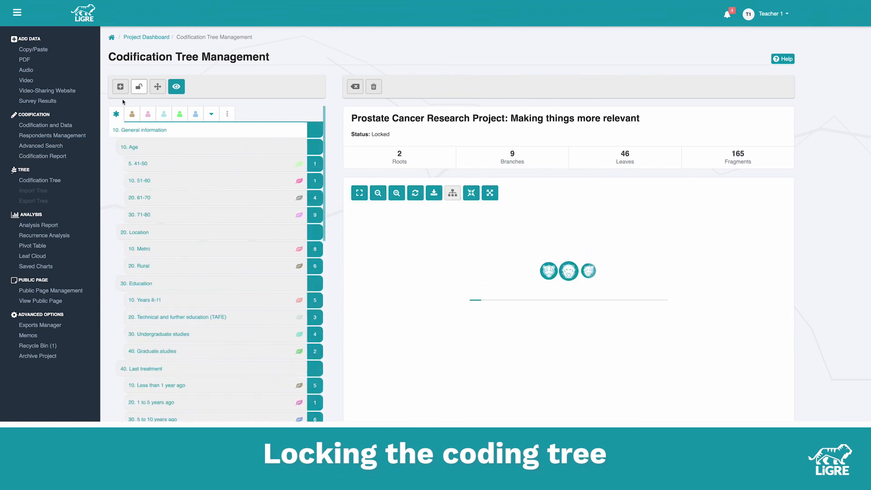
{"action": "left_click", "coordinate": [140, 93]}
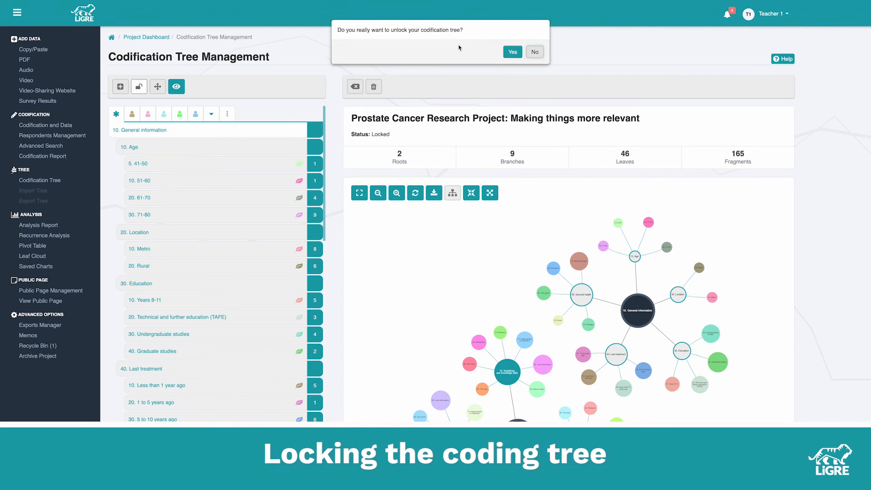
{"action": "left_click", "coordinate": [509, 53]}
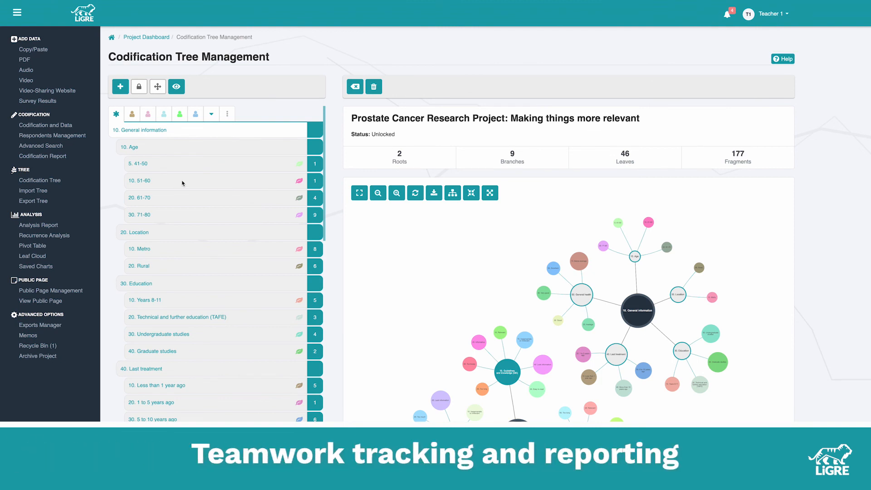
Step: Open the project's codification data list and filter it to the data assigned to Student 3
{"action": "left_click", "coordinate": [47, 127]}
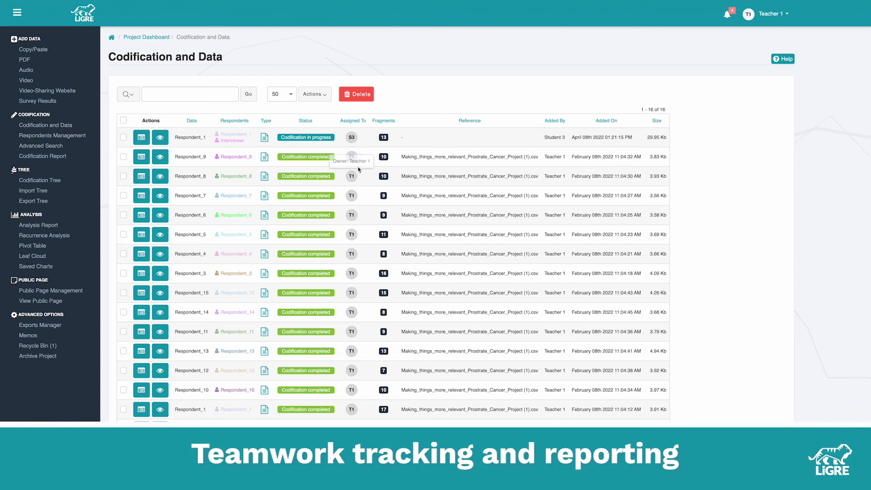
{"action": "left_click", "coordinate": [354, 120]}
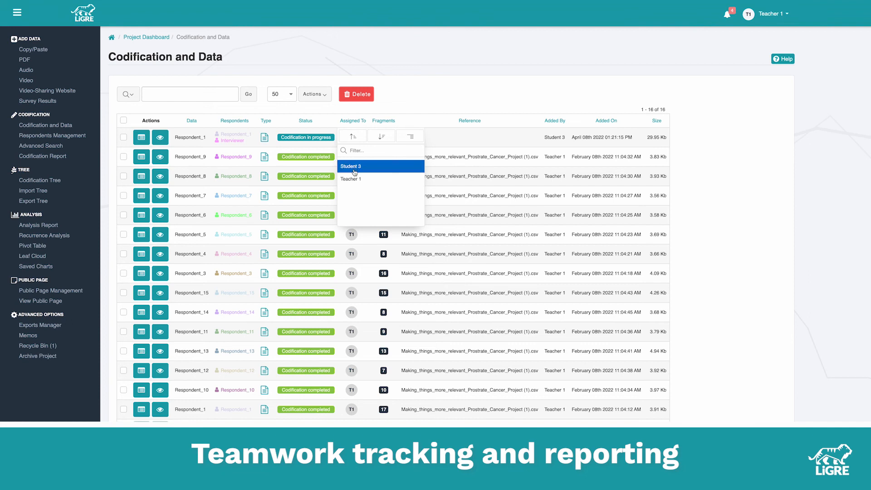
{"action": "left_click", "coordinate": [355, 168]}
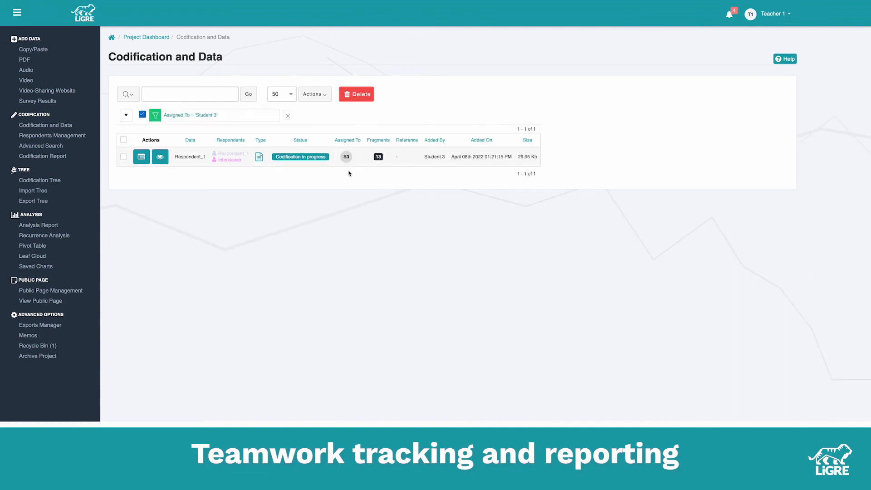
Step: Open the codification report for Respondent_1 and filter its fragments to those added by Student 1
{"action": "left_click", "coordinate": [139, 160]}
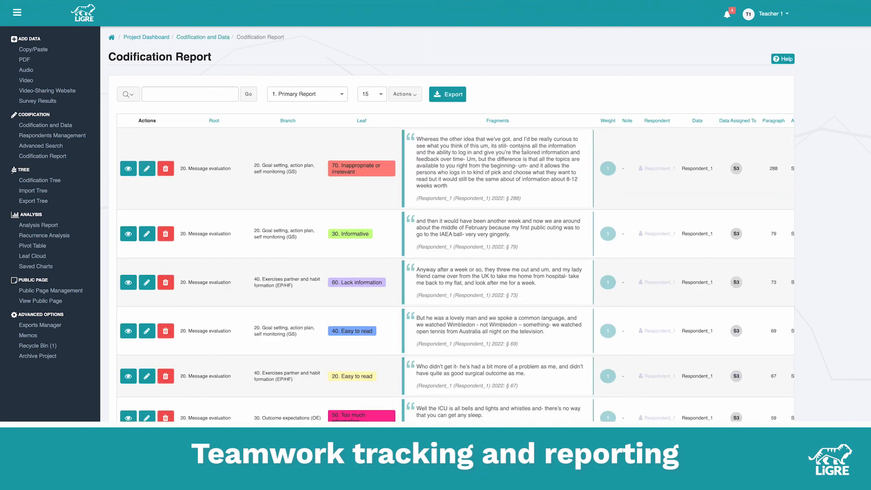
{"action": "scroll", "coordinate": [569, 150], "scroll_direction": "right", "scroll_amount": 3}
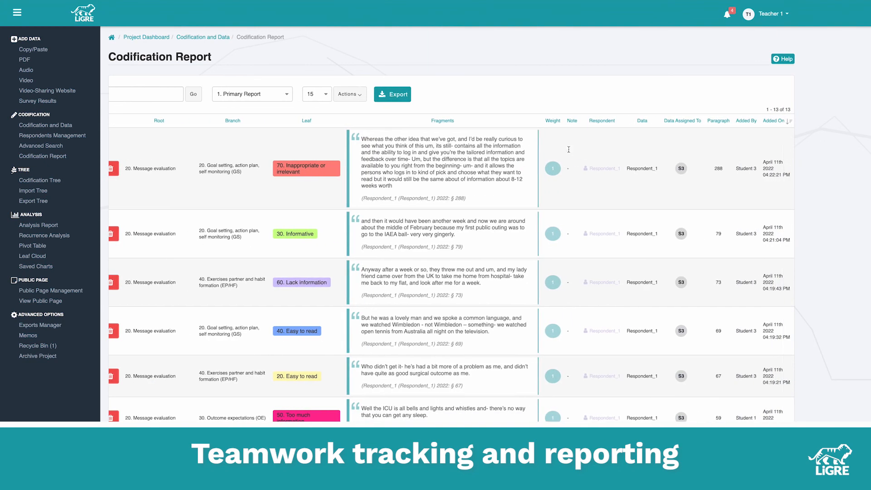
{"action": "left_click", "coordinate": [734, 122]}
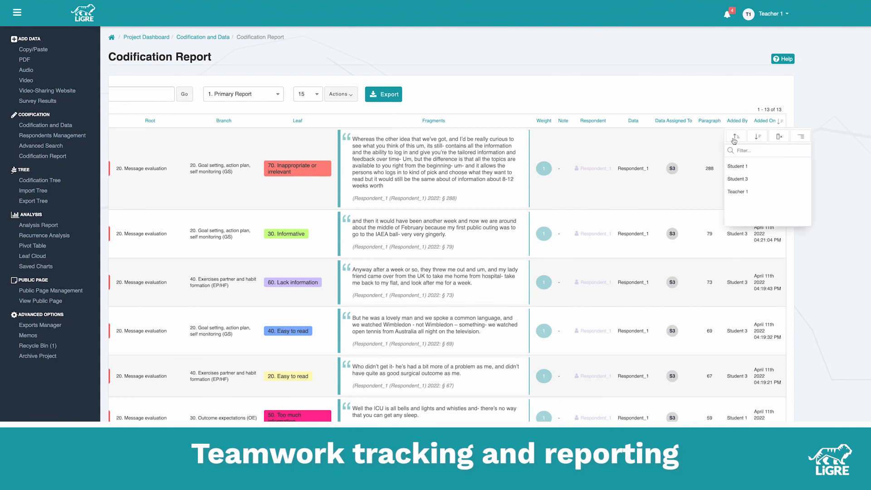
{"action": "left_click", "coordinate": [738, 167]}
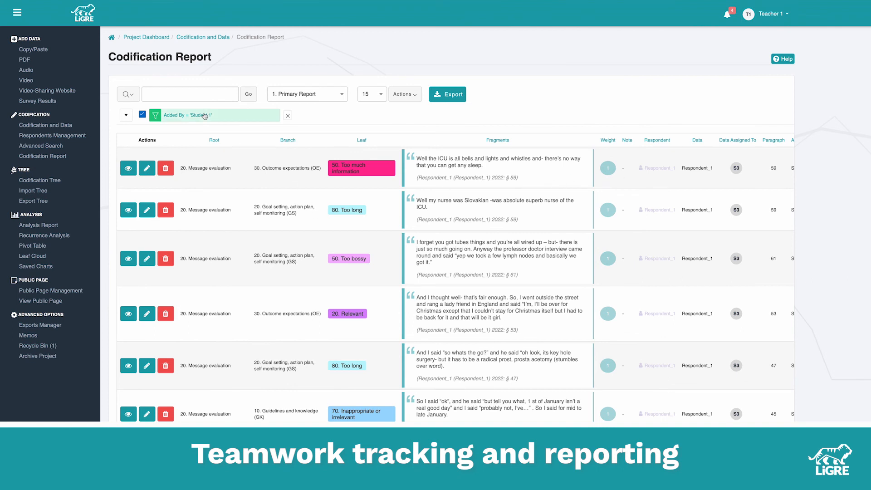
Step: View the paragraph 61 fragment coded 50. Too bossy in its original context within Respondent_1
{"action": "scroll", "coordinate": [150, 227], "scroll_direction": "down", "scroll_amount": 1}
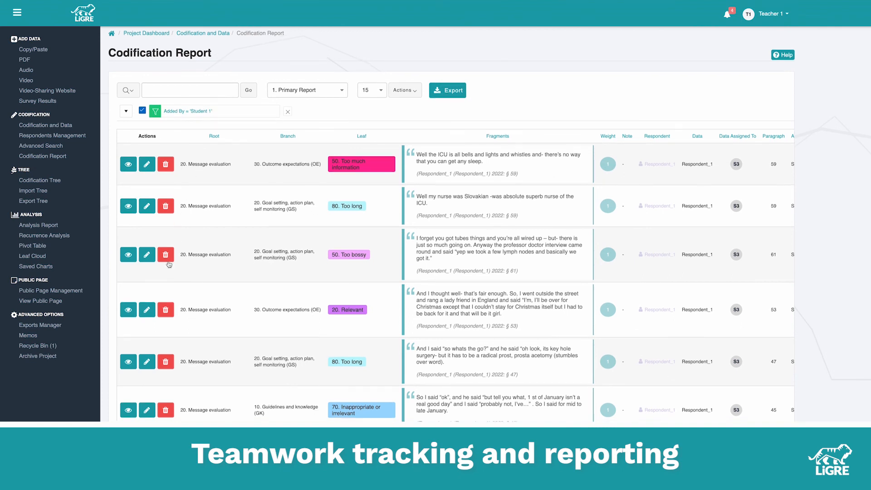
{"action": "left_click", "coordinate": [129, 255]}
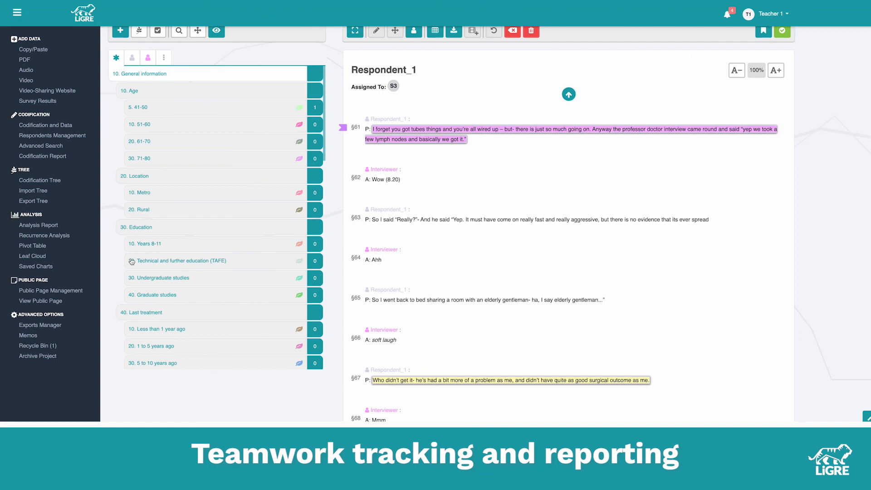
{"action": "left_click", "coordinate": [490, 177]}
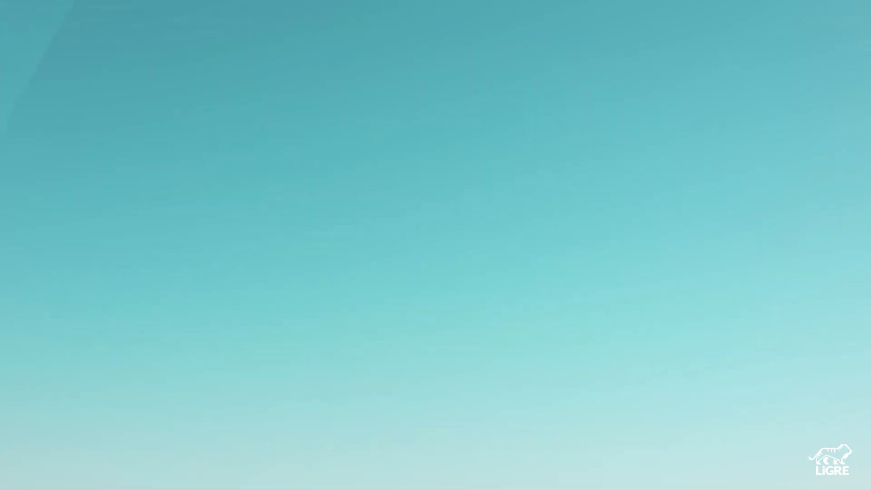